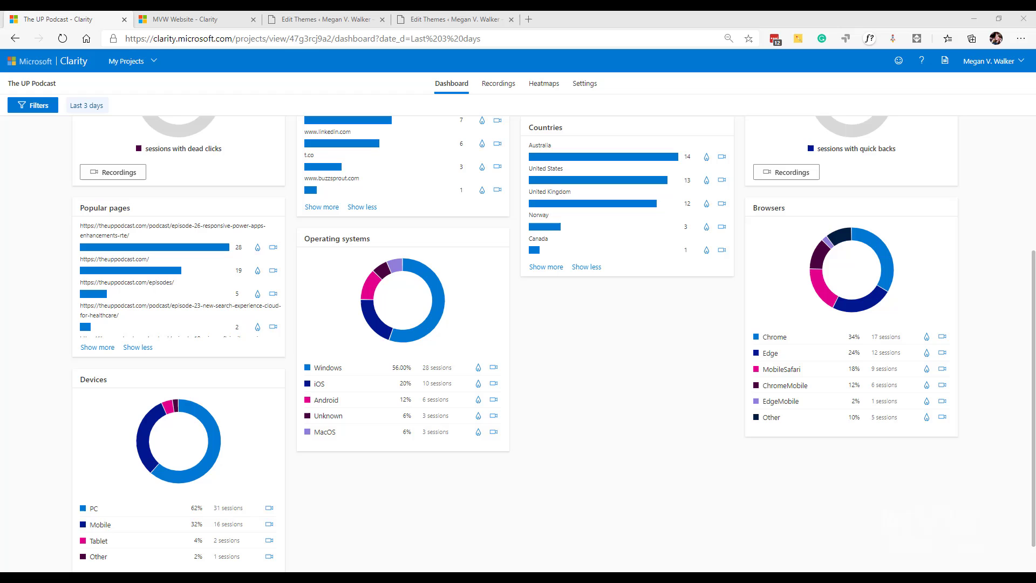
# Open the podcast project's filters, which show no custom tags, then bring up script.png
pyautogui.click(31, 108)
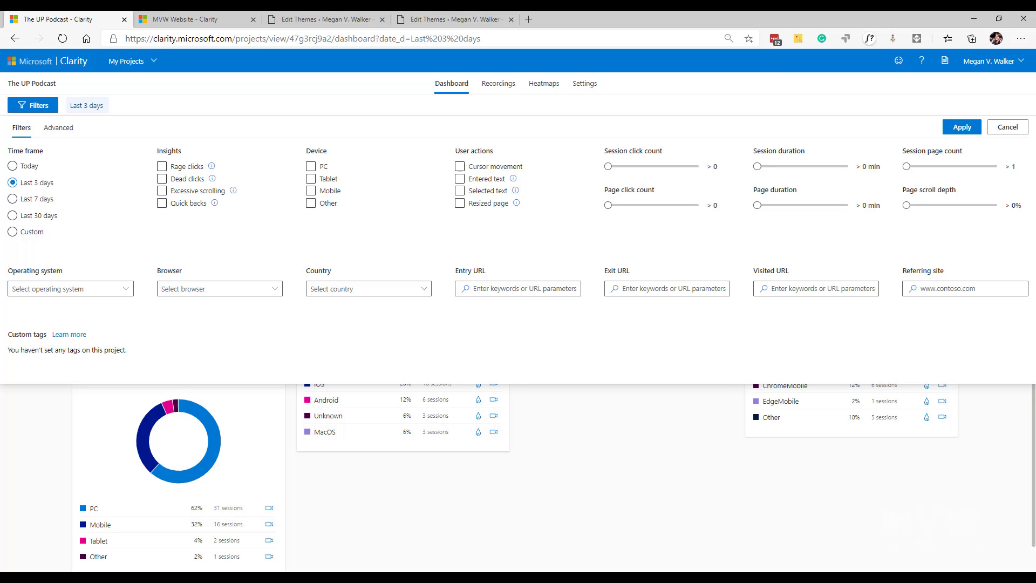
pyautogui.click(249, 570)
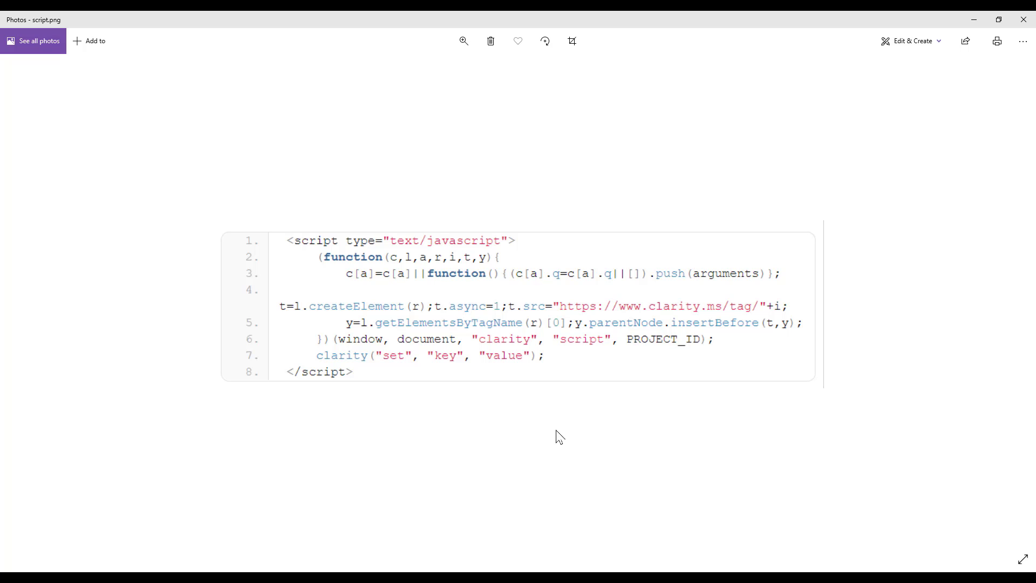
# Check the MVW Website filters' custom tags list: Category, Online Forms and Subscriber
pyautogui.click(975, 20)
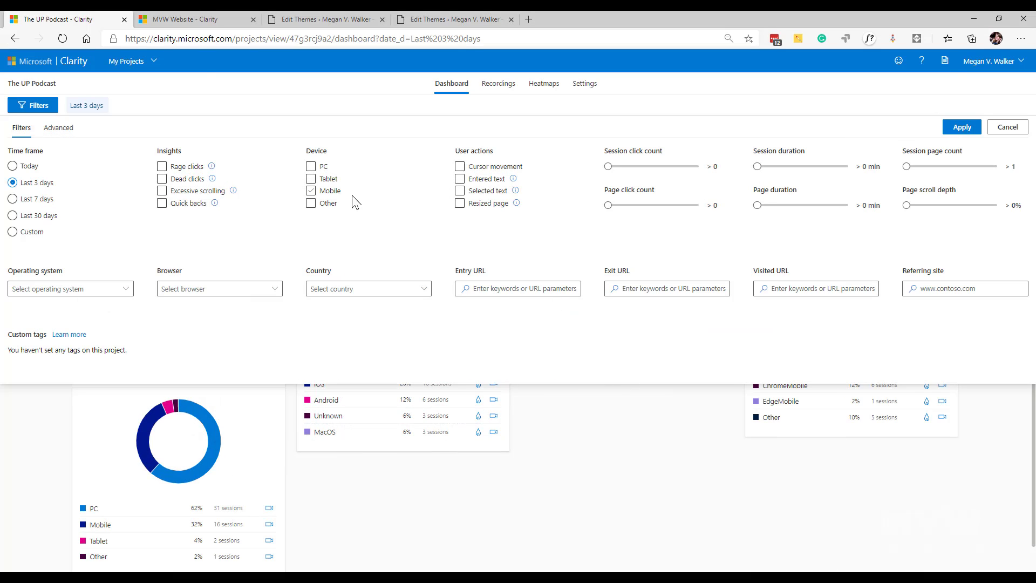
pyautogui.click(152, 19)
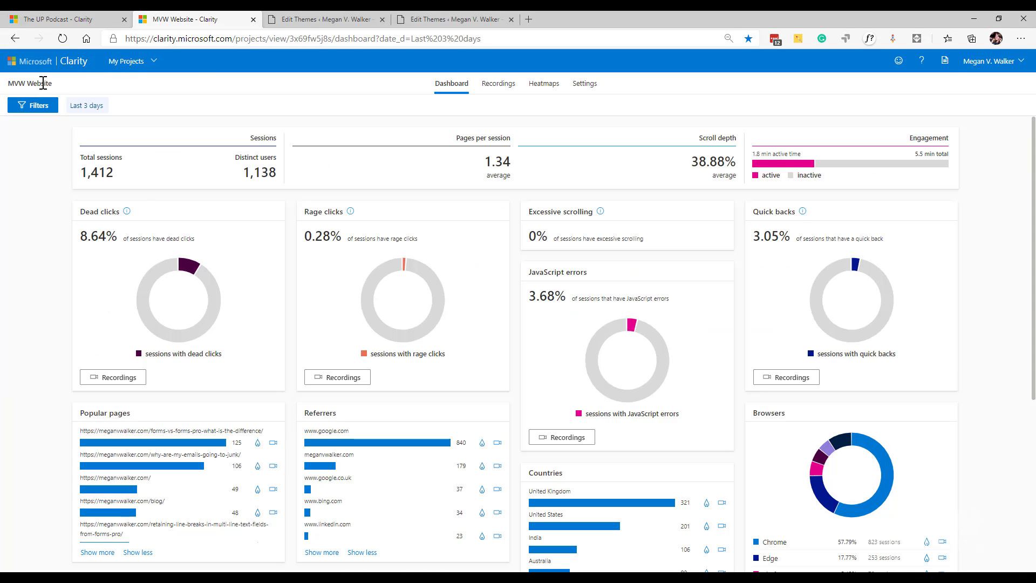
pyautogui.click(34, 107)
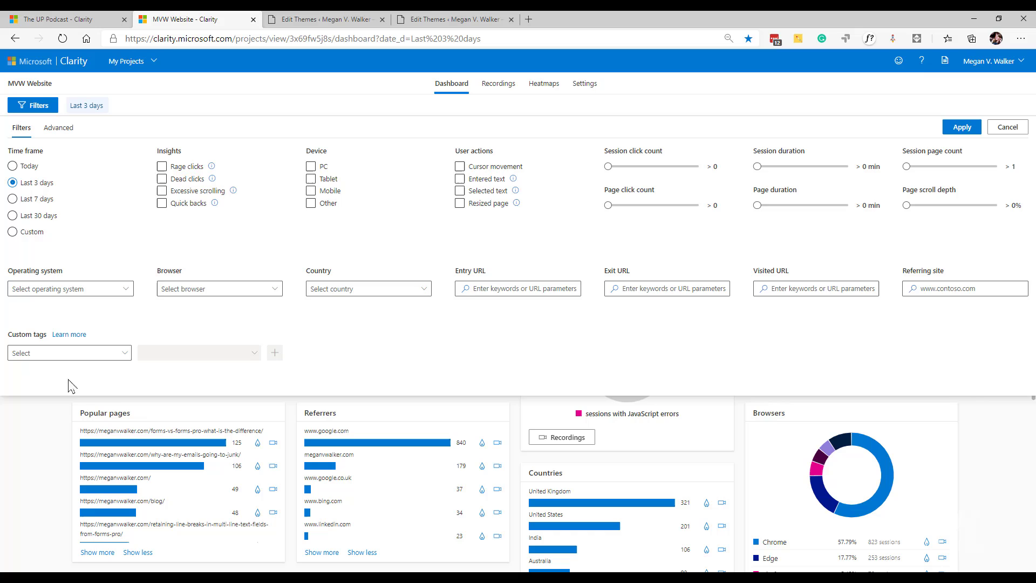
pyautogui.click(125, 353)
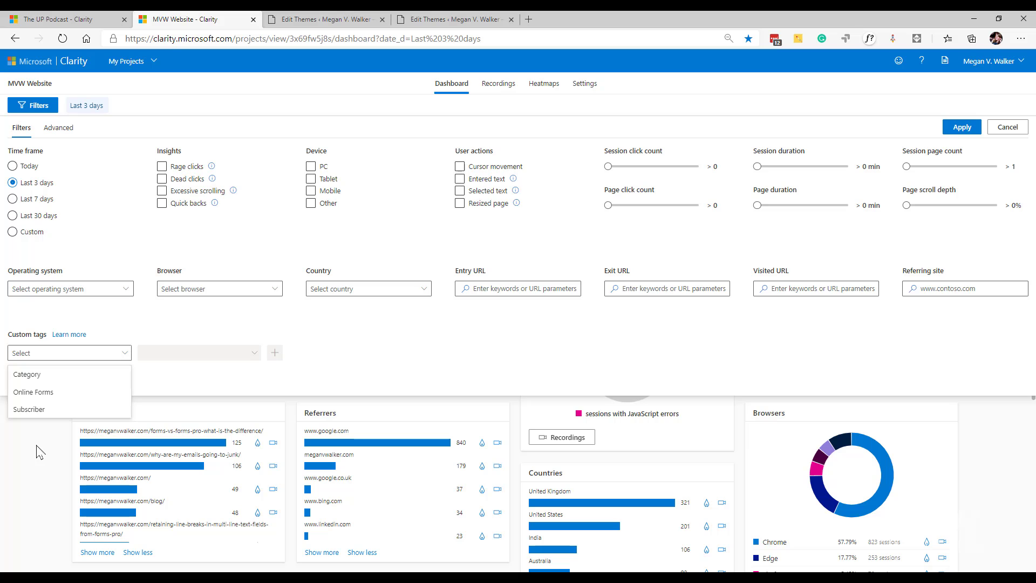
pyautogui.press('Escape')
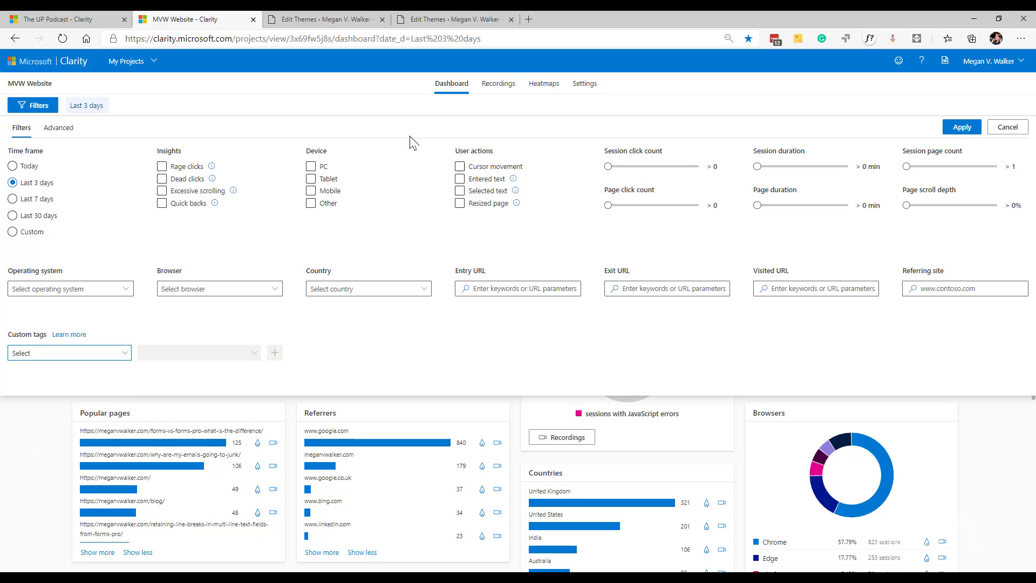
# Highlight the clarity("set", "Category", …) script block on lines 11–13 of content.php
pyautogui.click(322, 24)
pyautogui.click(192, 171)
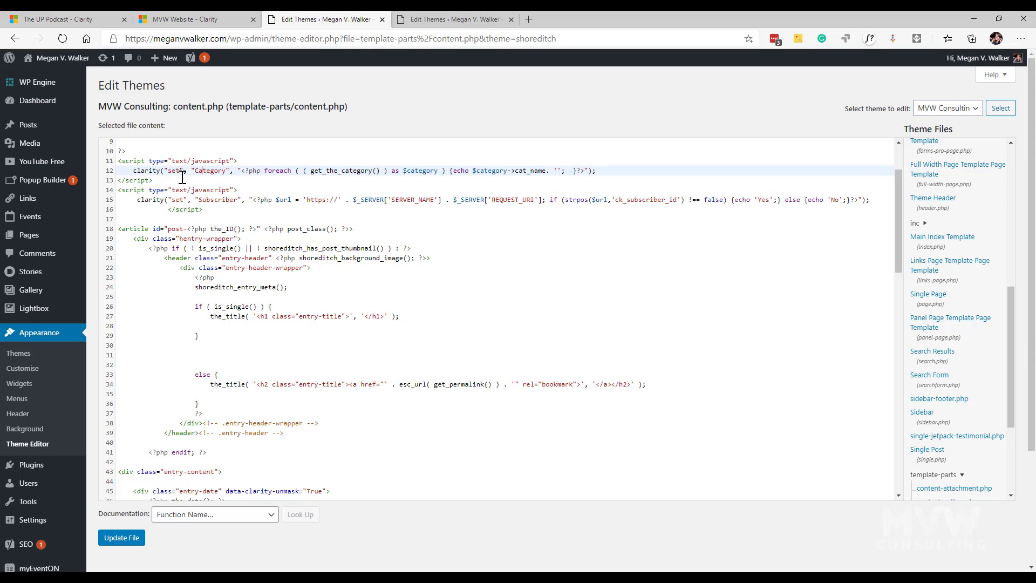
pyautogui.moveTo(117, 162); pyautogui.dragTo(170, 150)
pyautogui.click(135, 160)
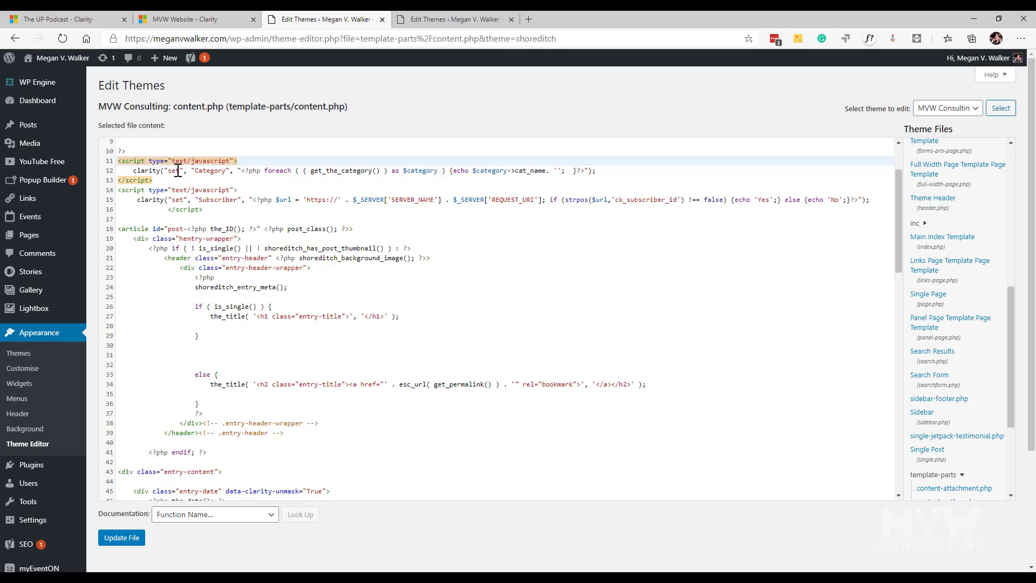
pyautogui.click(162, 170)
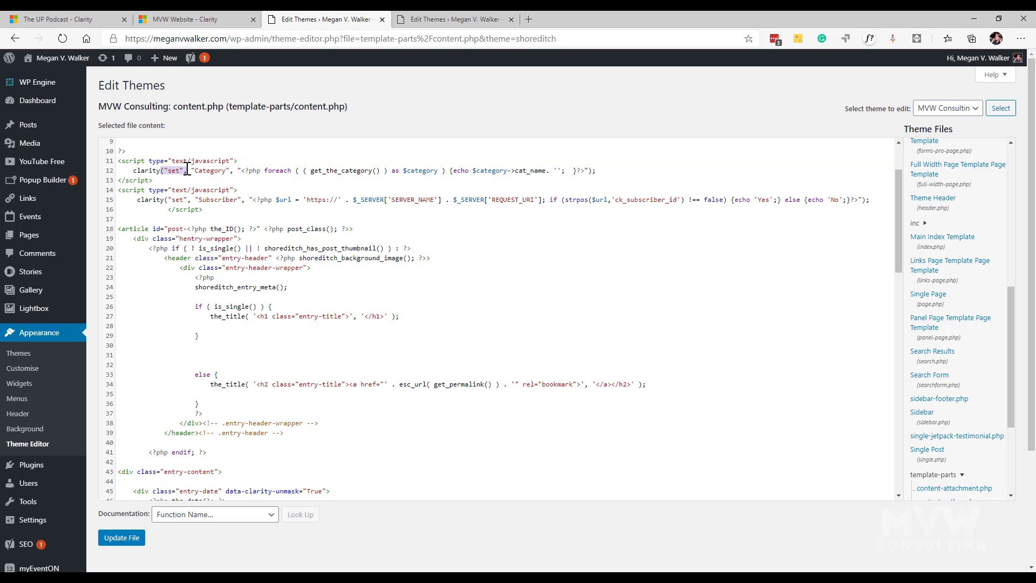
pyautogui.moveTo(192, 171); pyautogui.dragTo(591, 167)
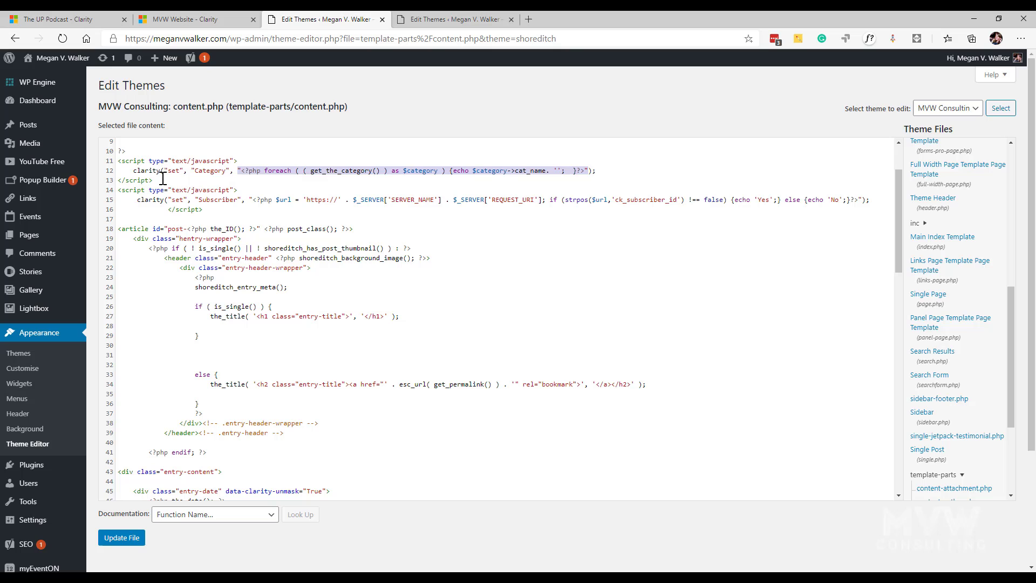
pyautogui.moveTo(157, 179); pyautogui.dragTo(118, 161)
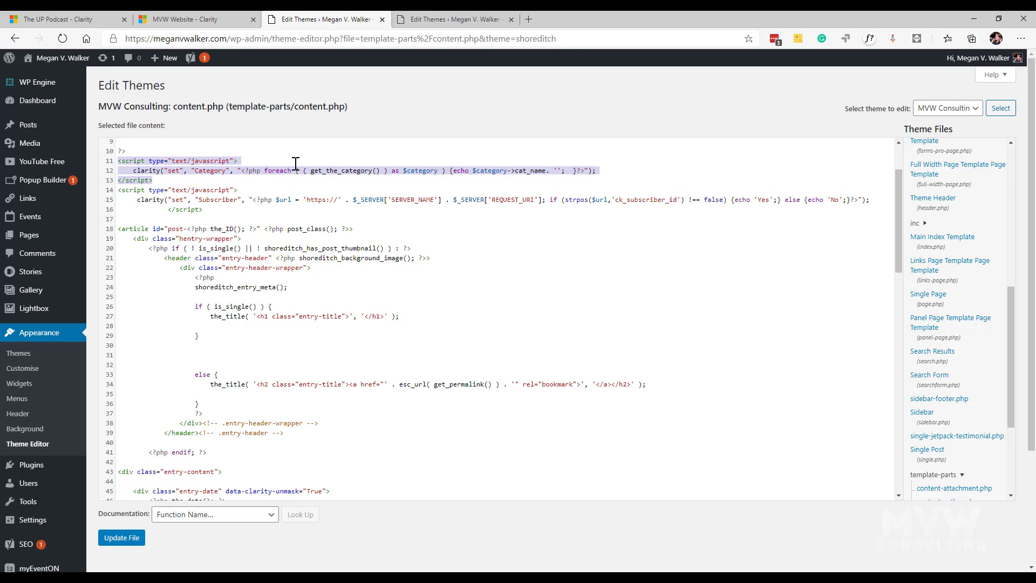
# Pick Portals as the Category tag value and add it to the MVW Website filters
pyautogui.click(193, 18)
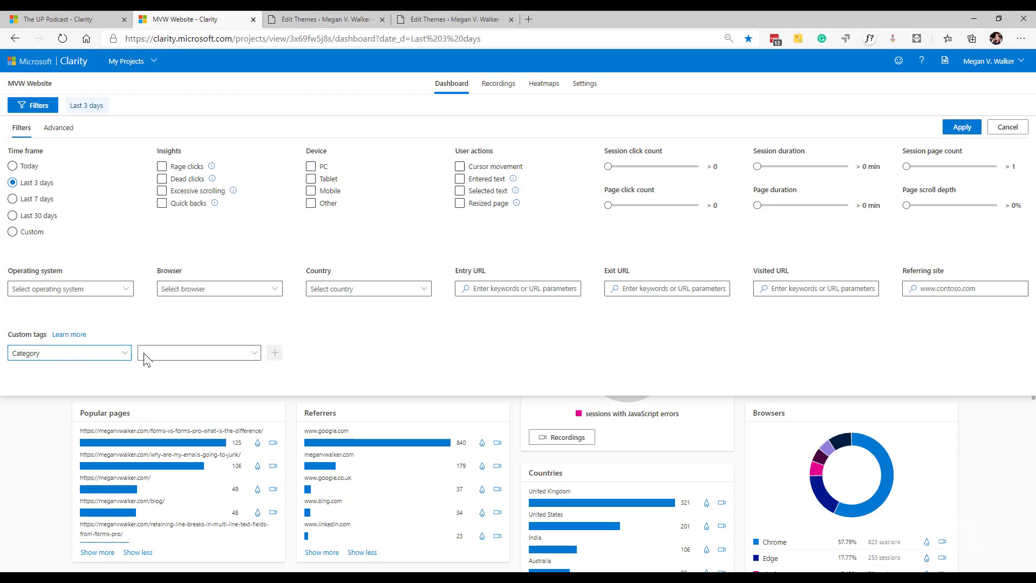
pyautogui.click(254, 354)
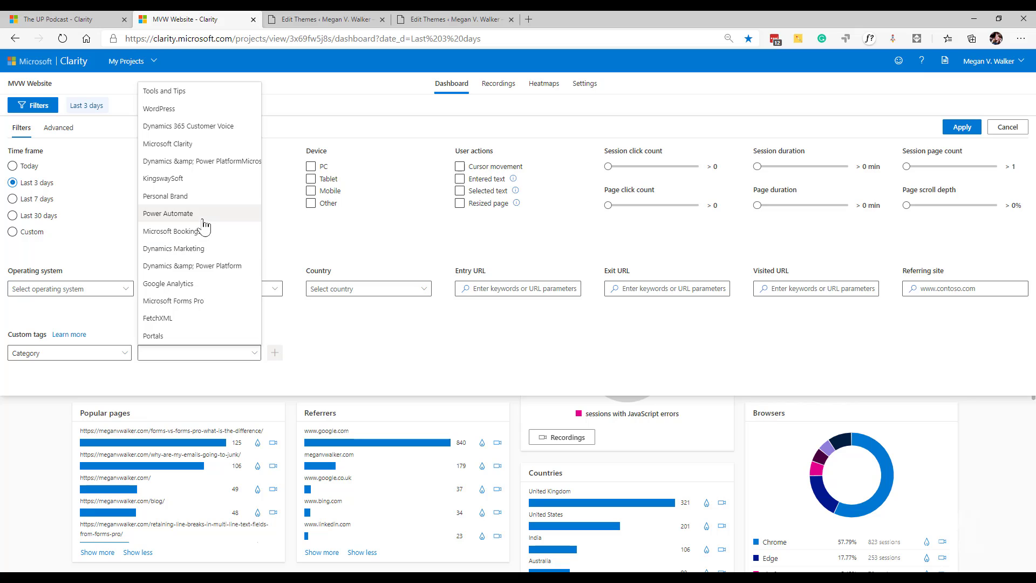
pyautogui.click(189, 336)
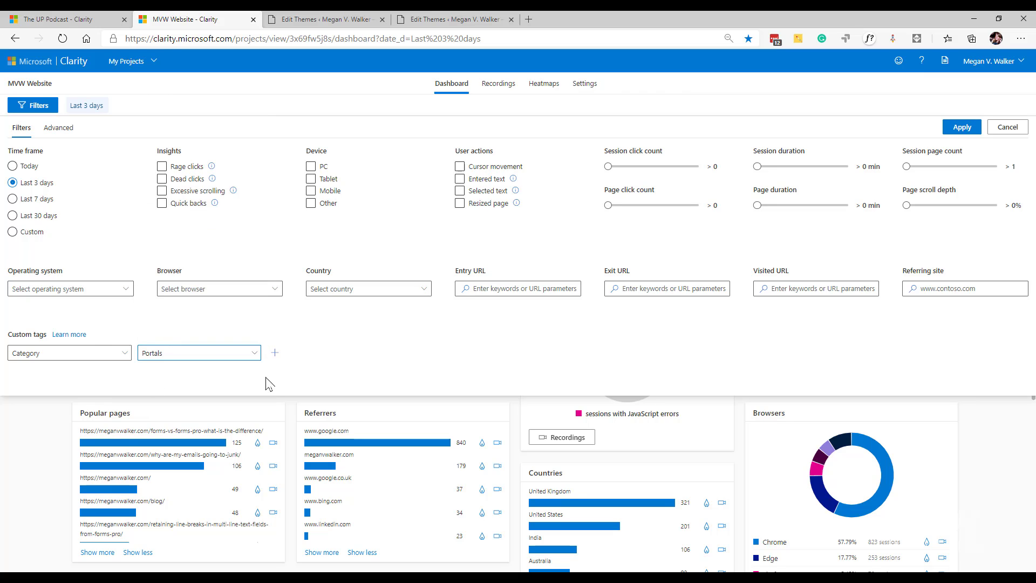
pyautogui.click(276, 355)
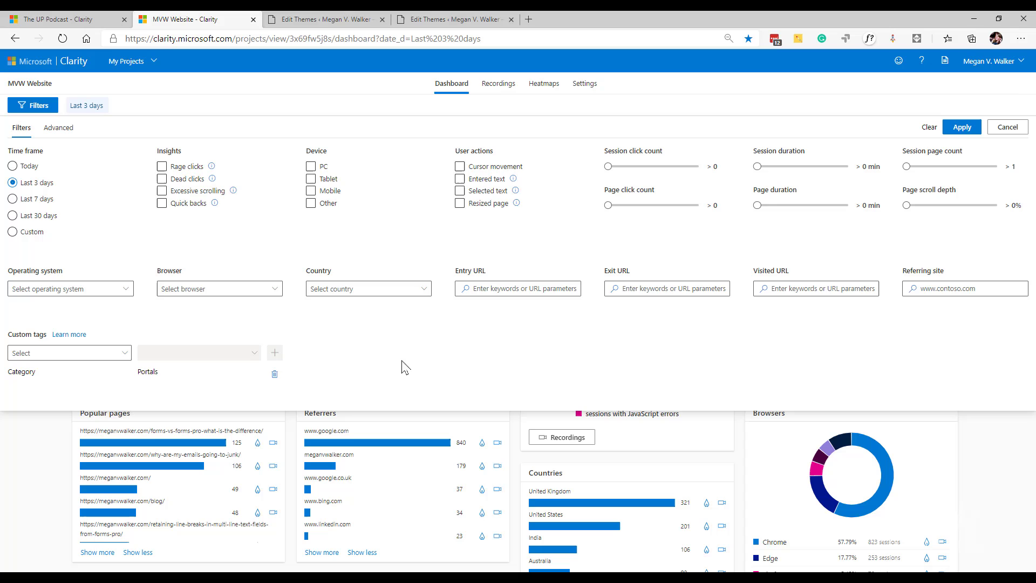
# Apply the Category = Portals filter and review the popular pages and operating systems
pyautogui.click(960, 128)
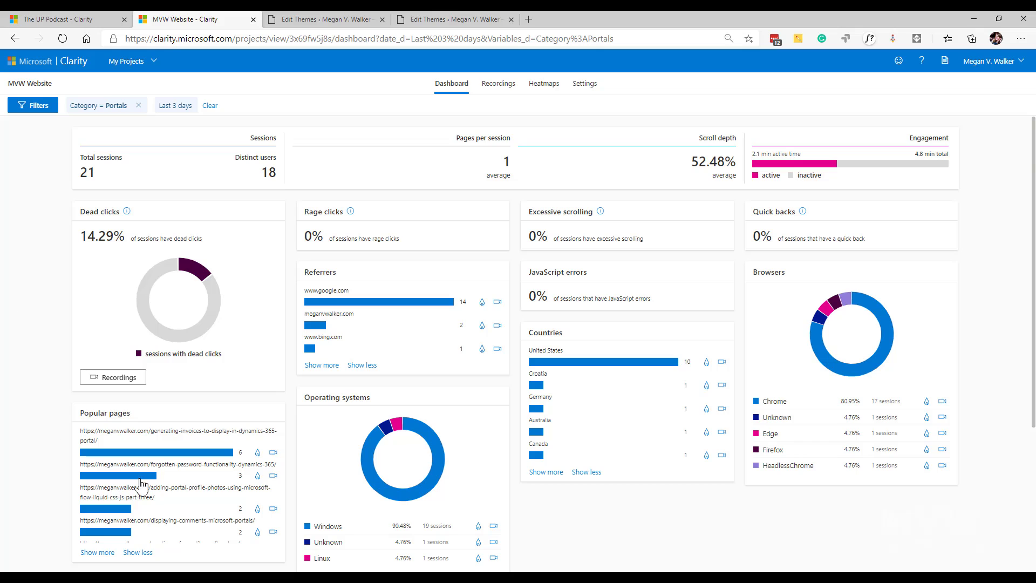
pyautogui.scroll(-1, 25, 415)
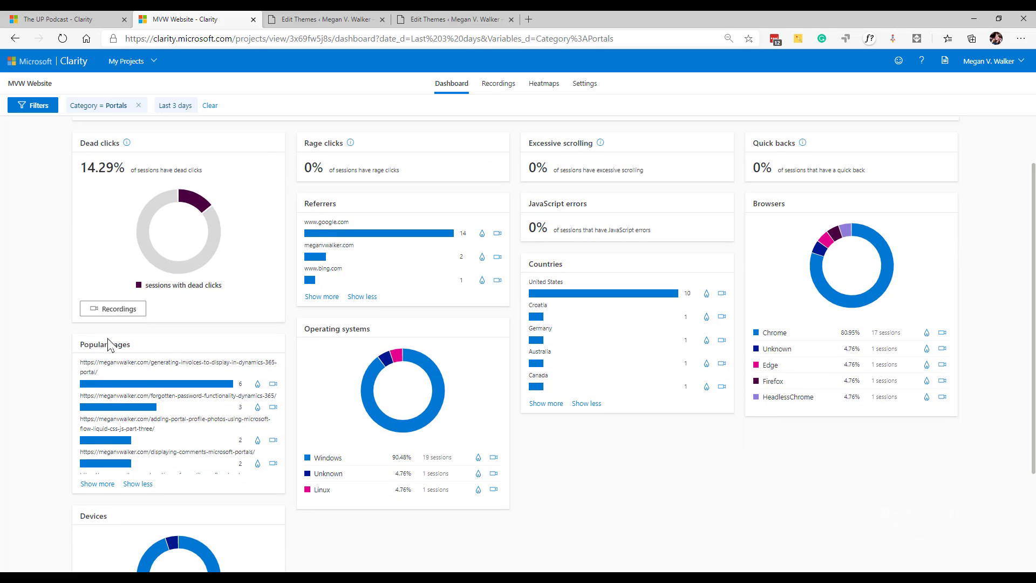
pyautogui.click(98, 484)
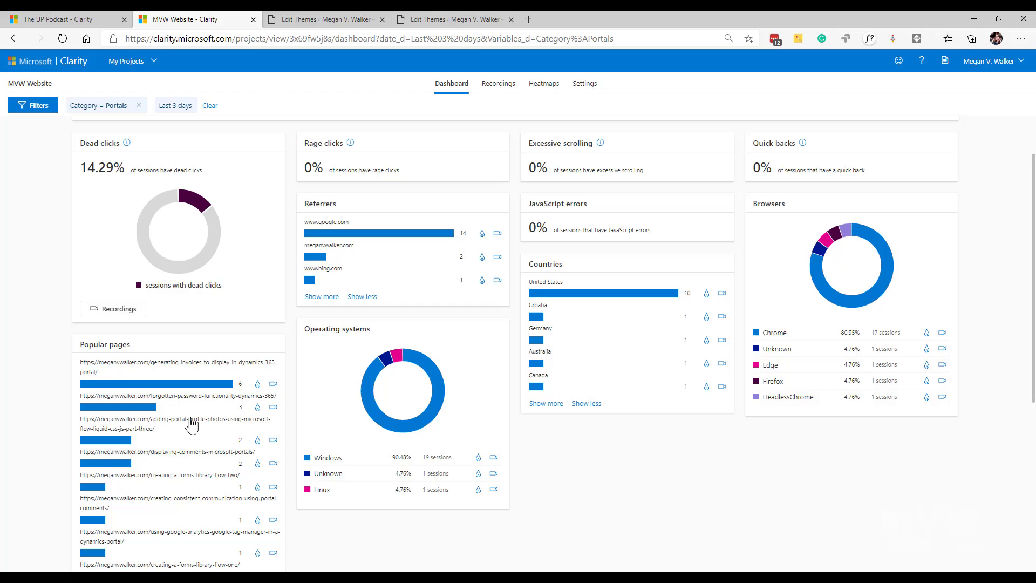
pyautogui.scroll(-2, 54, 413)
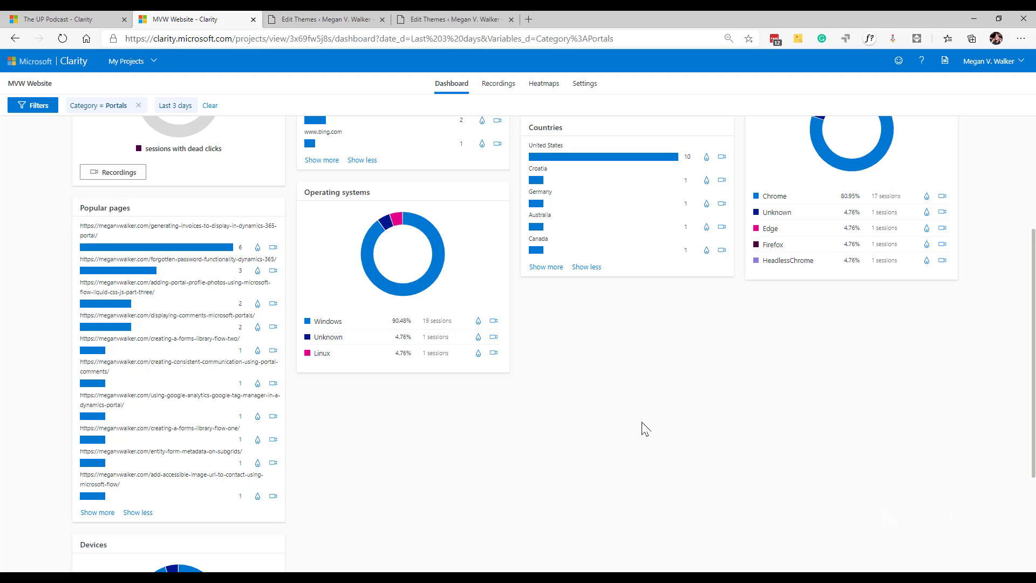
# Highlight the content-page.php file name and its Online Forms script block in the theme editor
pyautogui.click(456, 20)
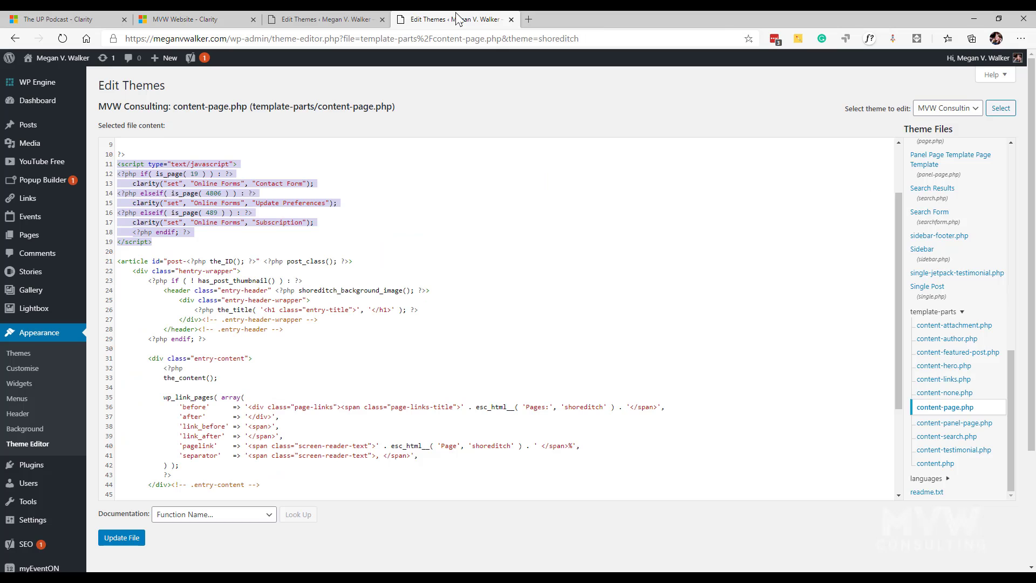
pyautogui.click(241, 233)
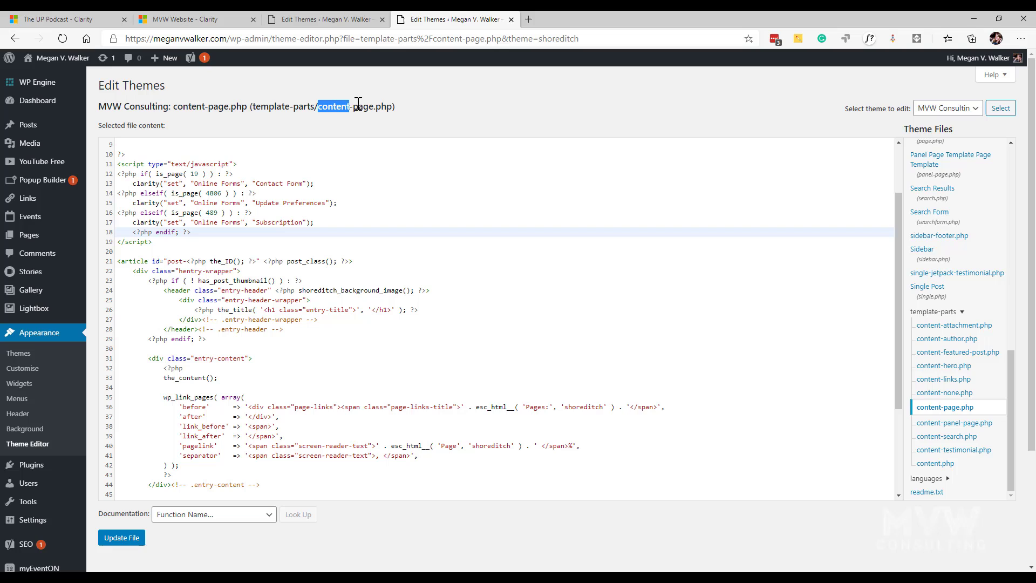
pyautogui.moveTo(358, 103); pyautogui.dragTo(381, 104)
pyautogui.click(180, 240)
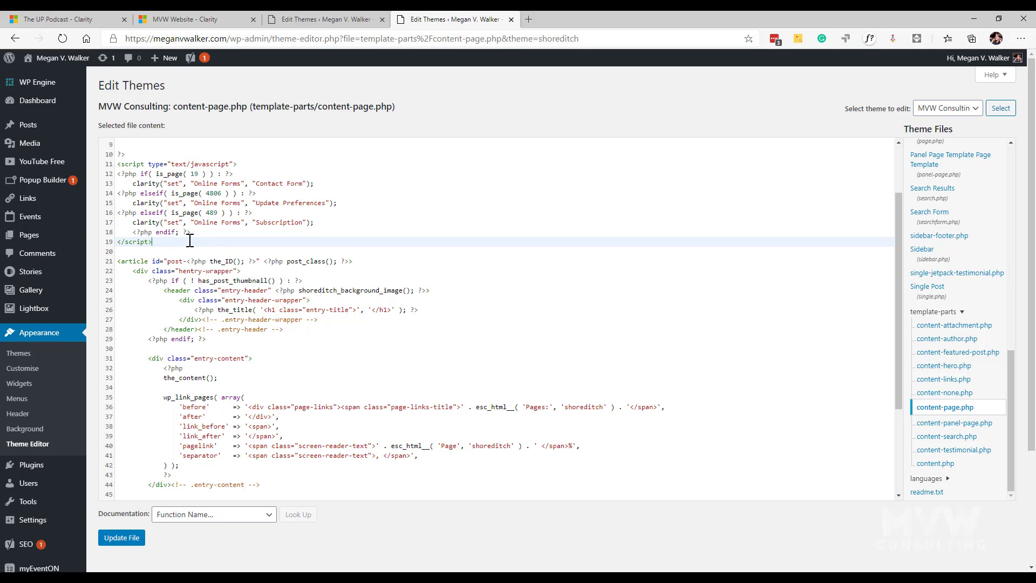
pyautogui.moveTo(181, 239); pyautogui.dragTo(117, 164)
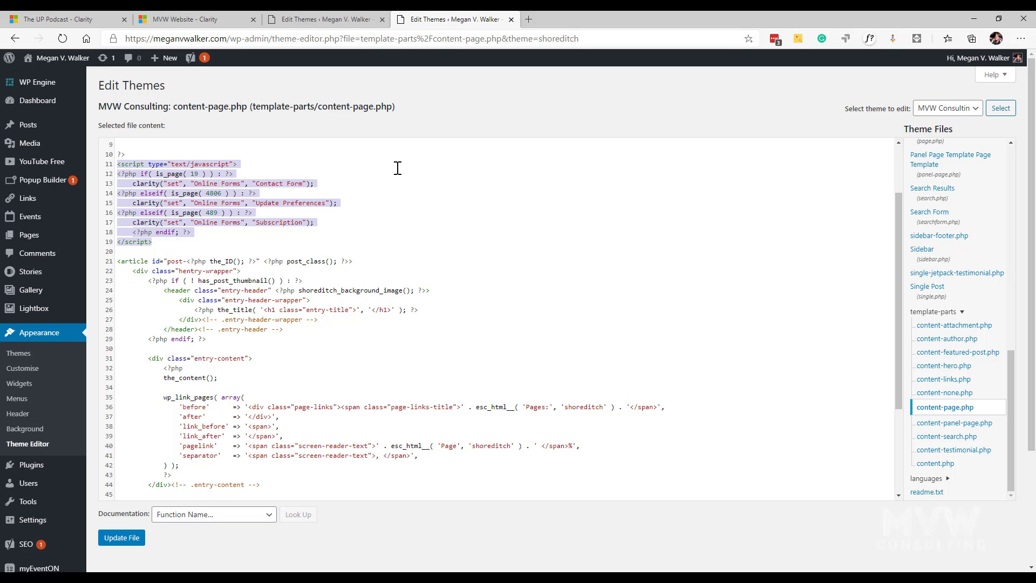
pyautogui.click(428, 192)
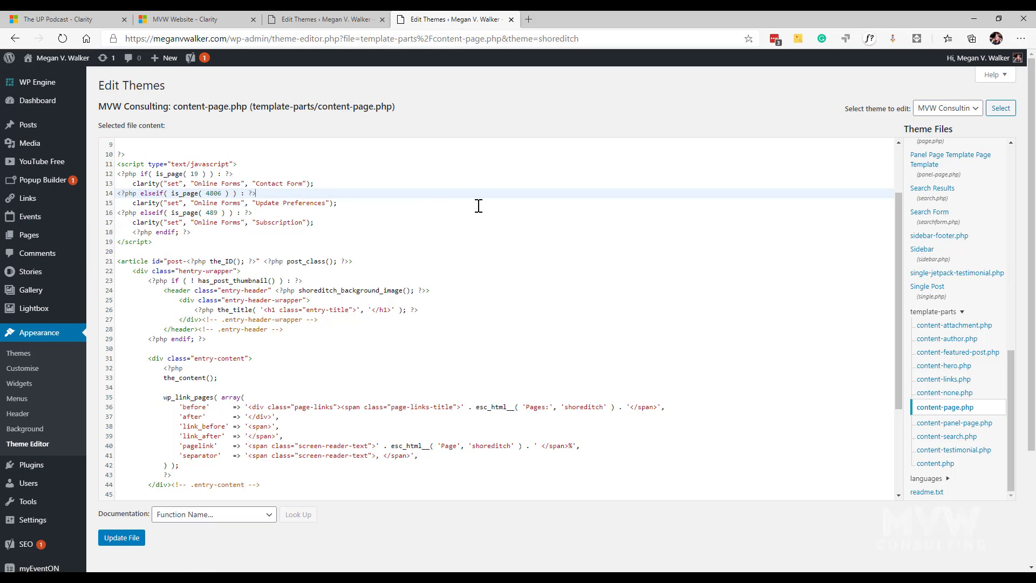
# Highlight page IDs 19, 4806 and 489 with their Online Forms values, then return to Clarity
pyautogui.doubleClick(191, 173)
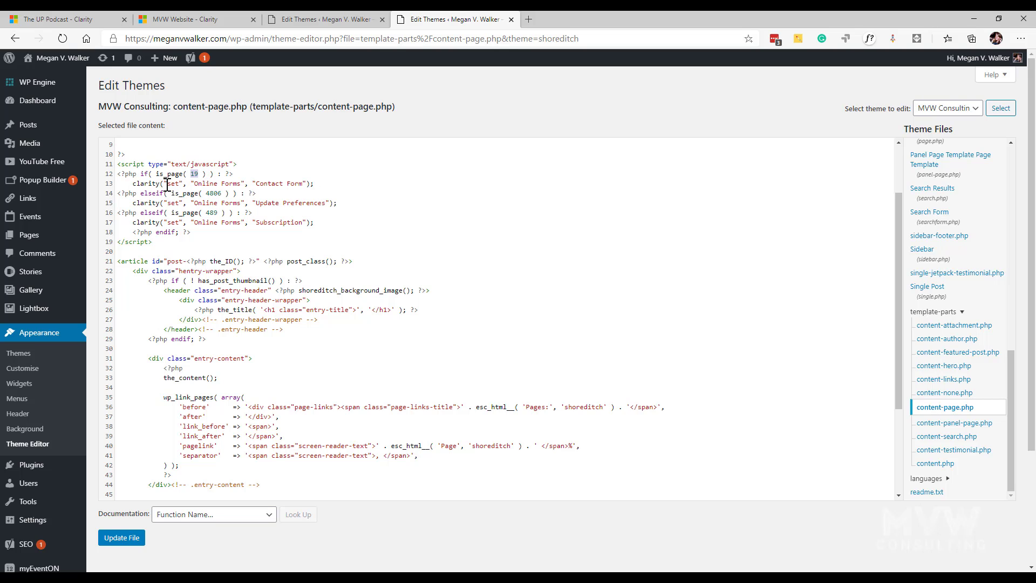
pyautogui.moveTo(190, 184); pyautogui.dragTo(309, 184)
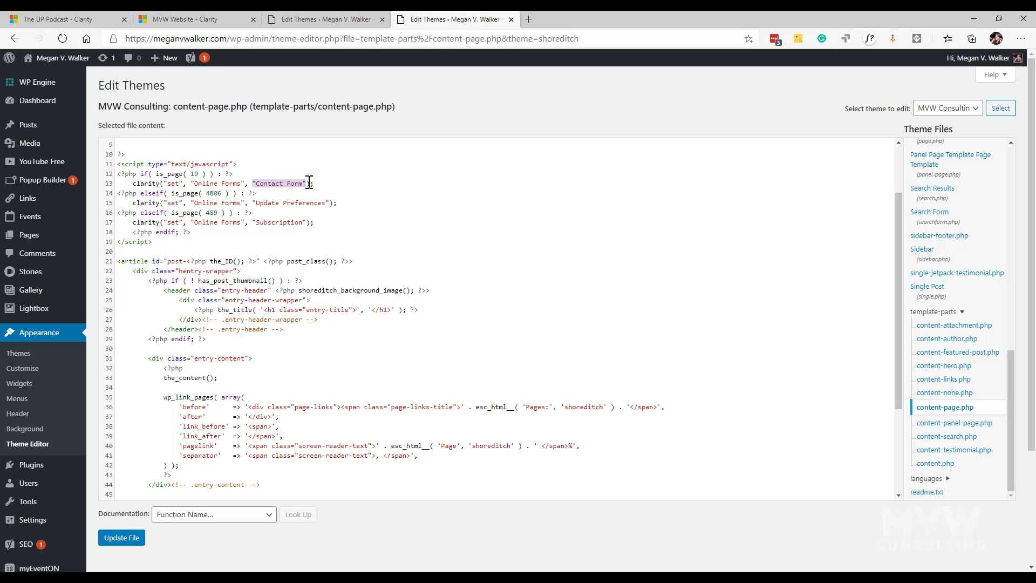
pyautogui.moveTo(206, 193); pyautogui.dragTo(330, 205)
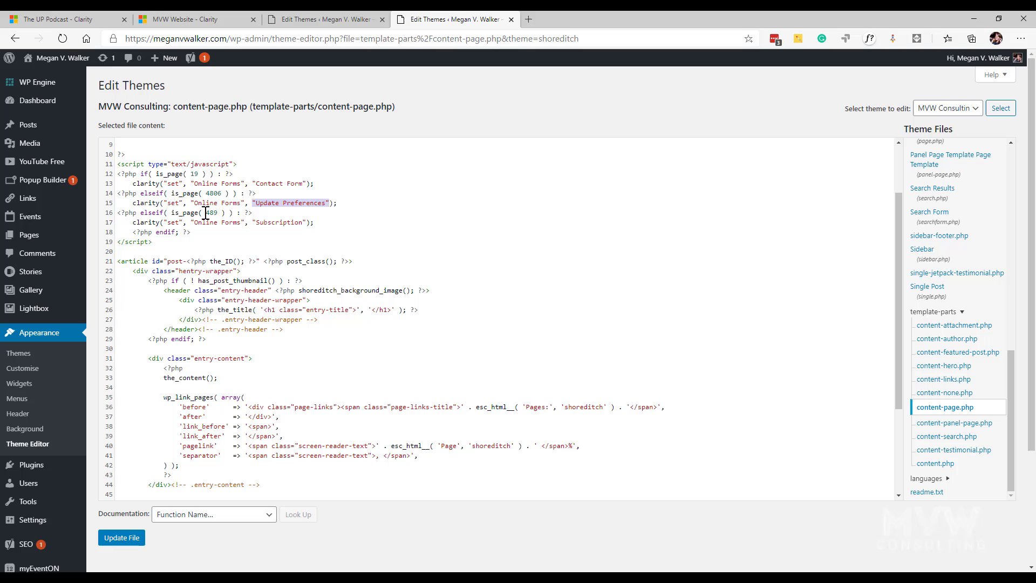
pyautogui.moveTo(190, 221); pyautogui.dragTo(306, 222)
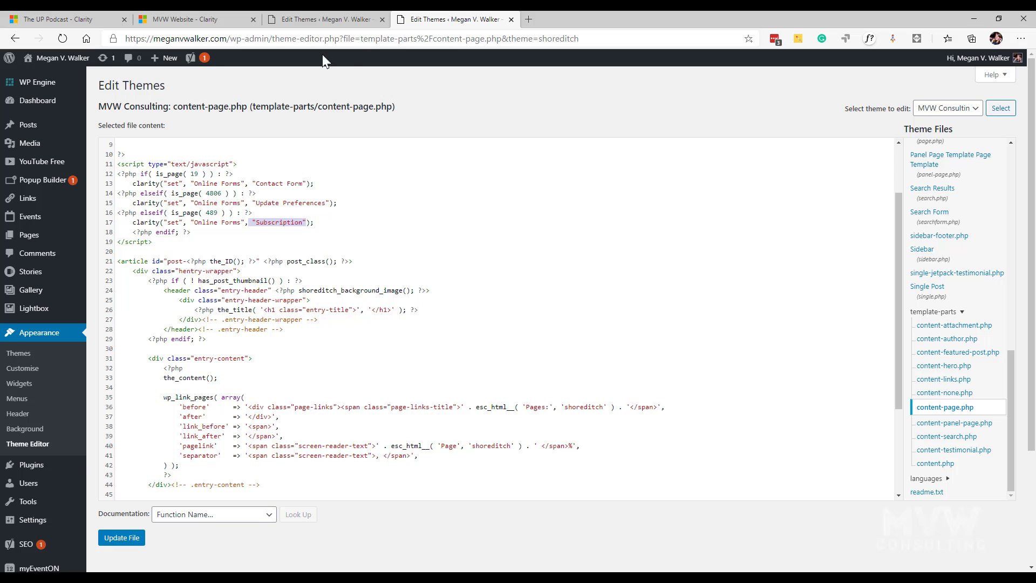
pyautogui.click(194, 22)
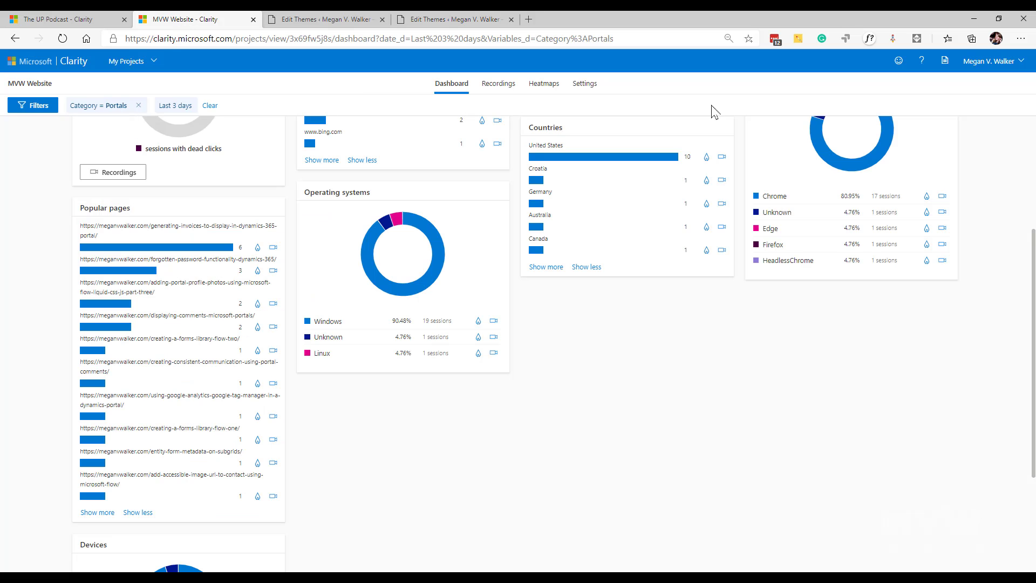
# Remove the Portals filter, view the Online Forms tag values, and go back to content-page.php
pyautogui.click(210, 106)
pyautogui.click(39, 106)
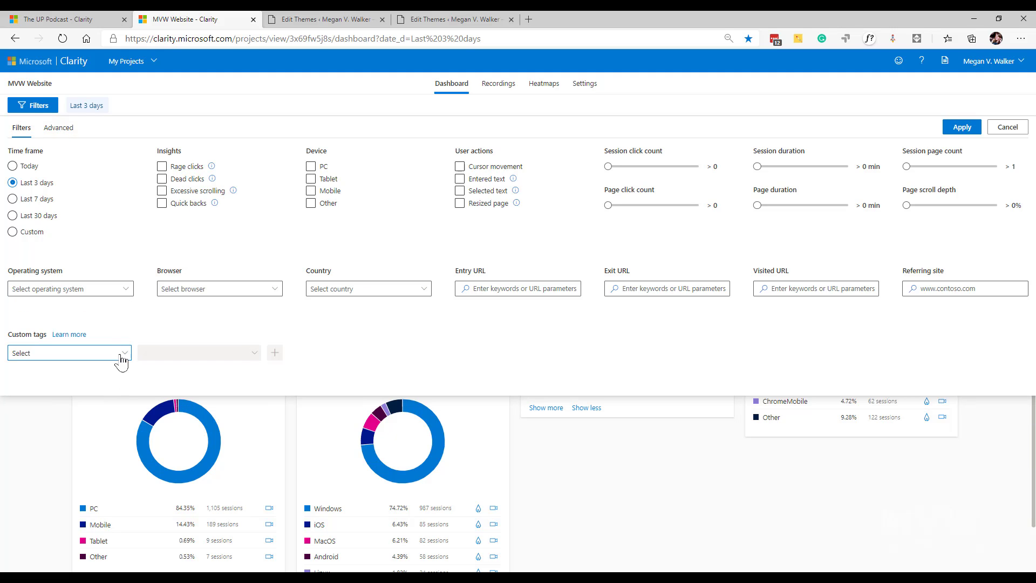
pyautogui.click(121, 355)
pyautogui.click(129, 392)
pyautogui.click(254, 354)
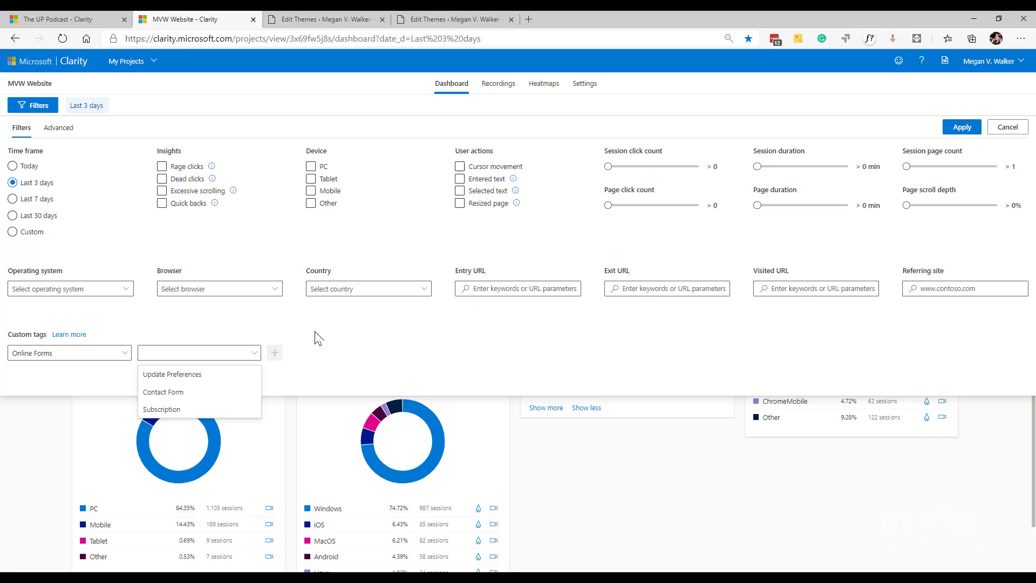
pyautogui.click(452, 23)
pyautogui.click(255, 184)
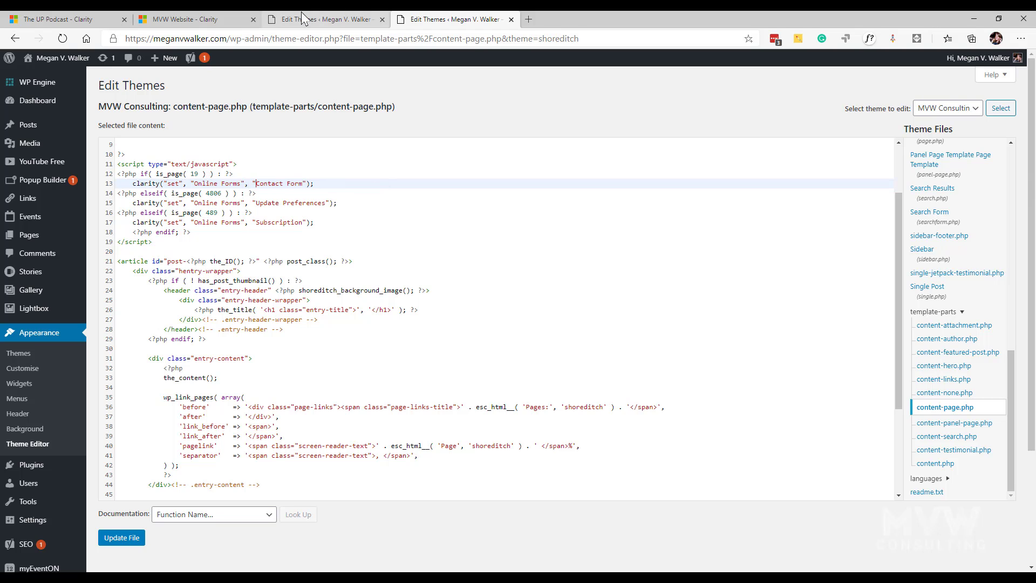
# View the WordPress Pages list, then return to Clarity's MVW Website filter panel
pyautogui.click(30, 237)
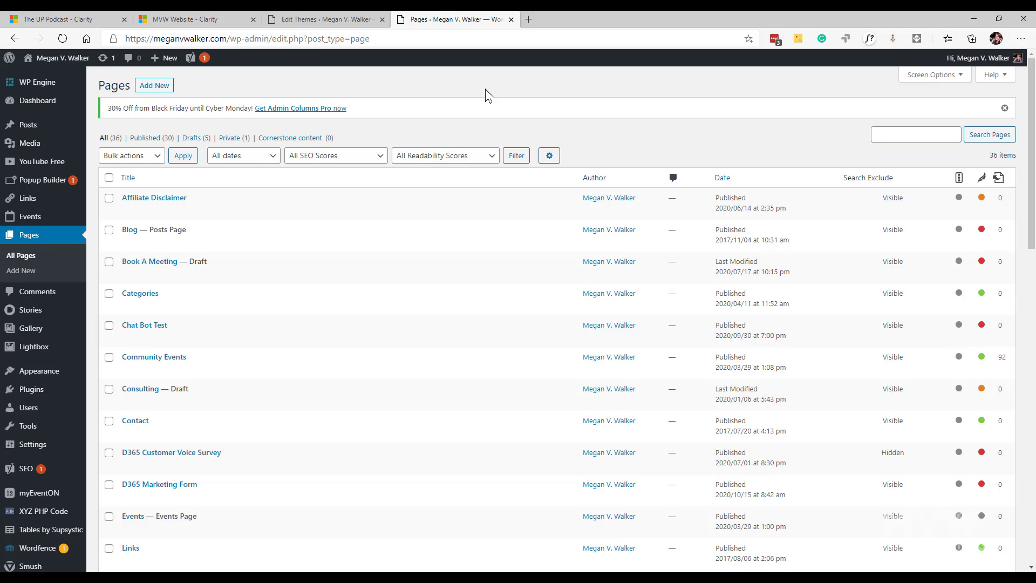
pyautogui.click(185, 19)
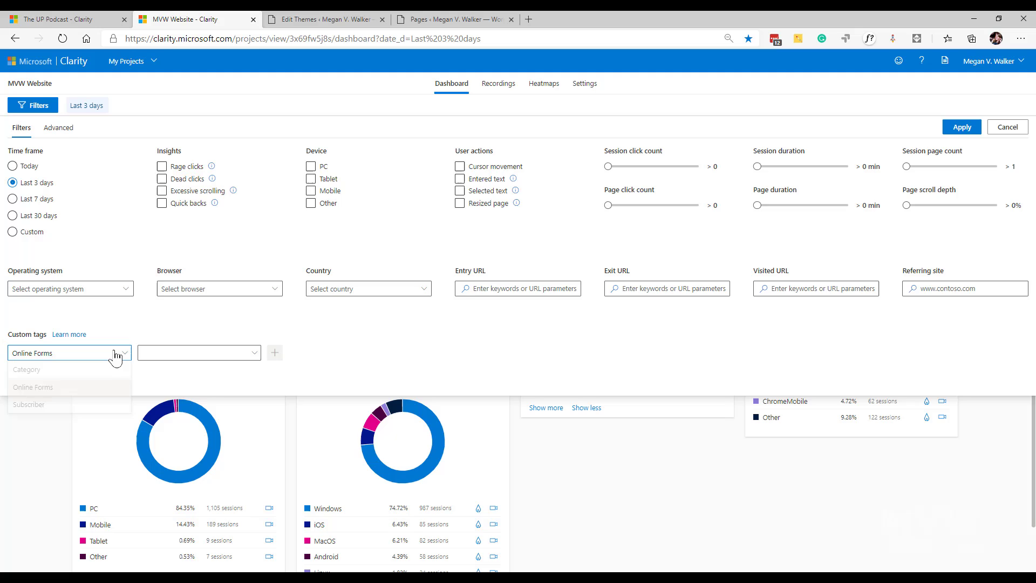
# Select Subscriber as the custom tag and view its values No and Yes
pyautogui.click(68, 406)
pyautogui.click(241, 354)
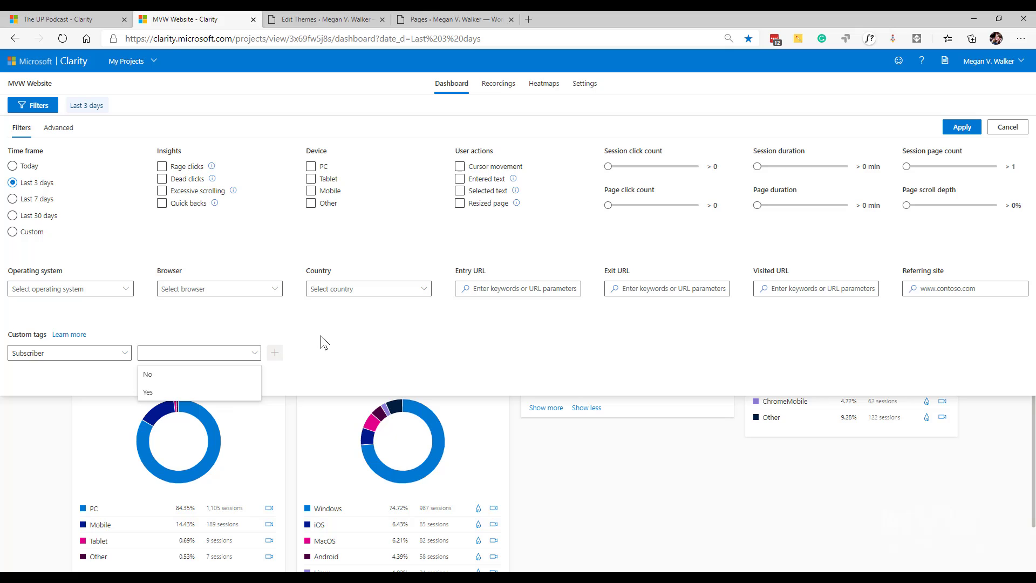
pyautogui.click(323, 19)
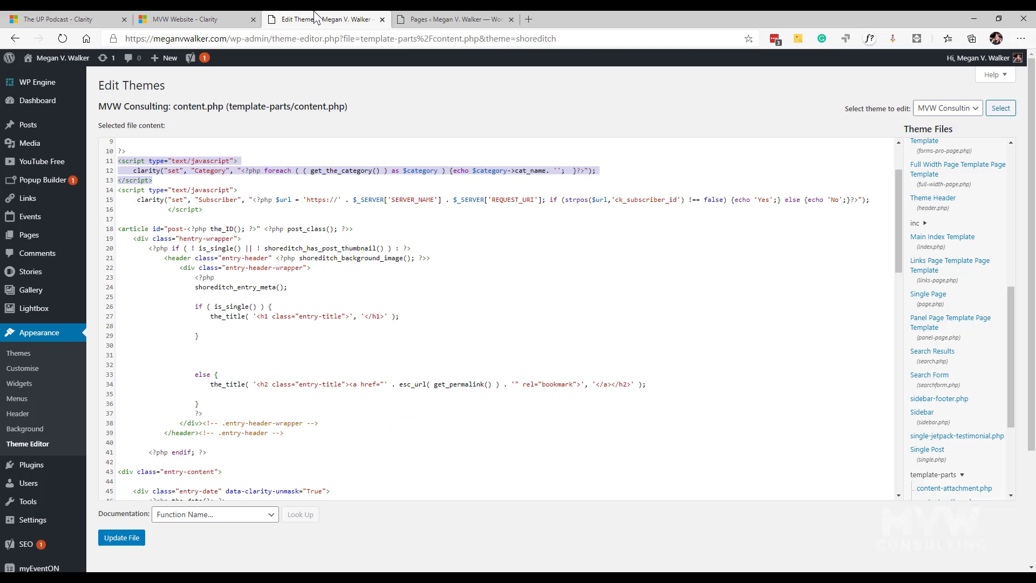
pyautogui.moveTo(119, 200)
pyautogui.mouseDown()
pyautogui.moveTo(224, 210)
pyautogui.moveTo(111, 197)
pyautogui.mouseUp()
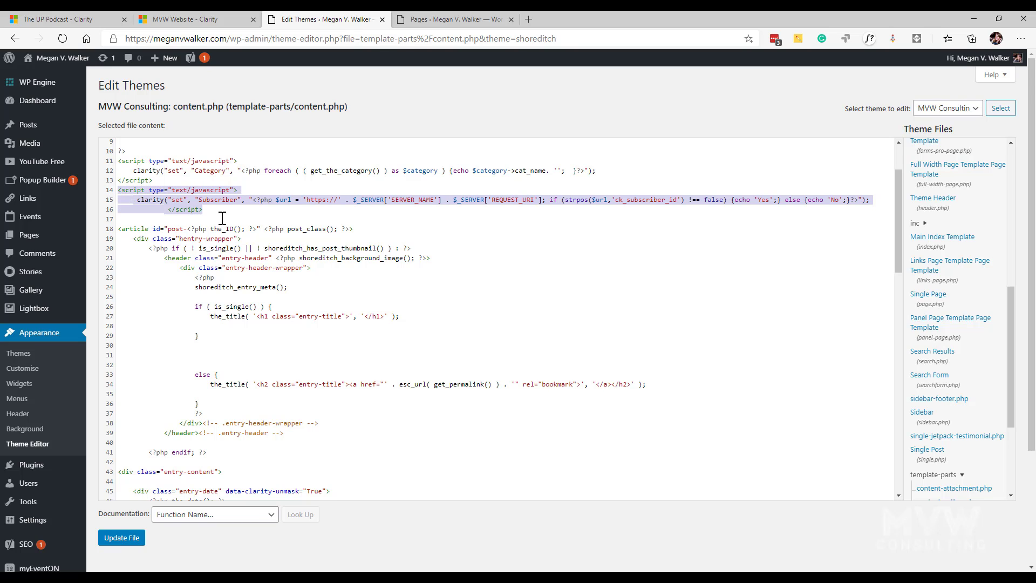
pyautogui.click(139, 200)
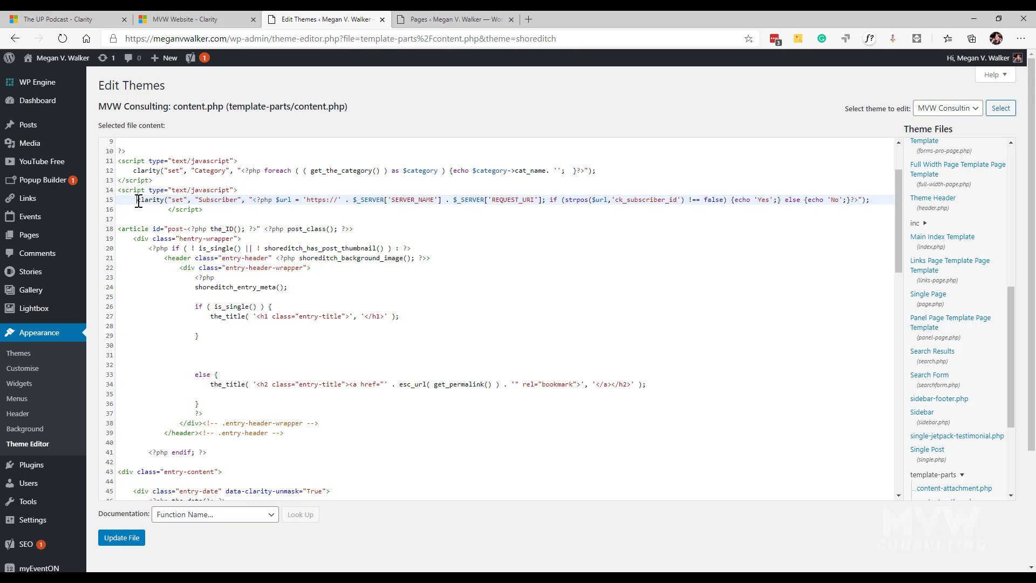
pyautogui.moveTo(138, 200); pyautogui.dragTo(241, 200)
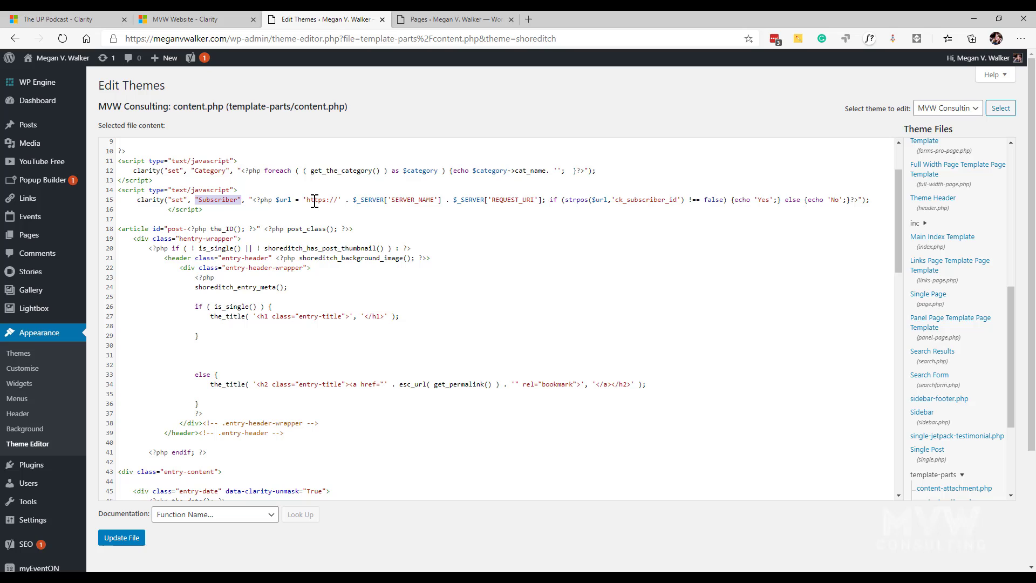
pyautogui.moveTo(252, 200); pyautogui.dragTo(859, 199)
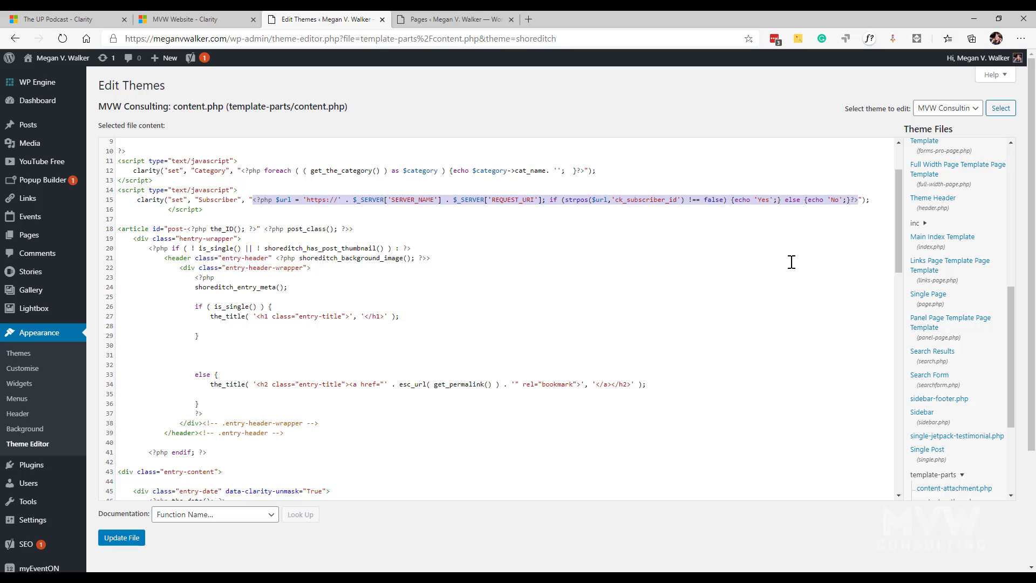
pyautogui.click(553, 221)
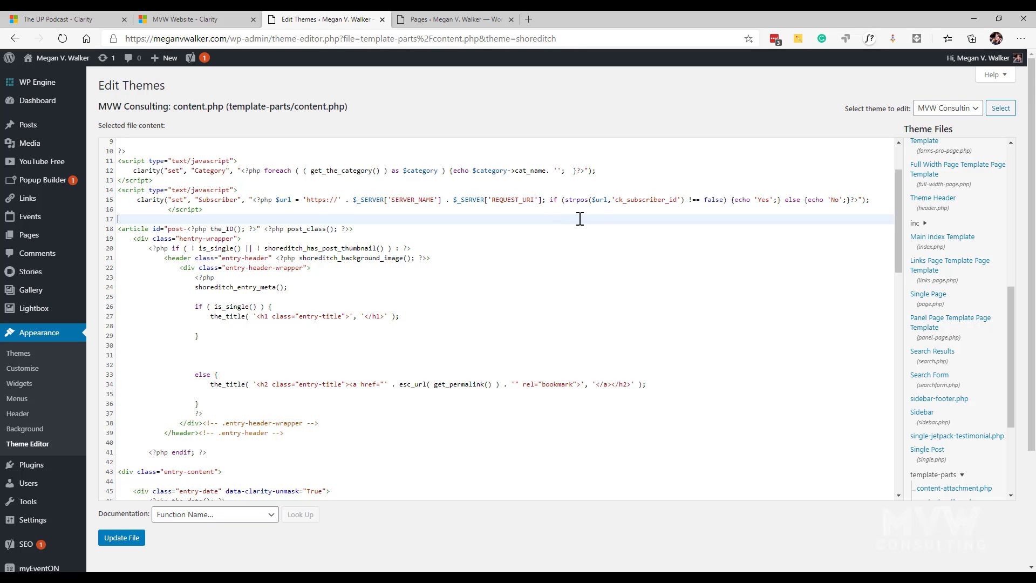
pyautogui.moveTo(616, 201); pyautogui.dragTo(677, 201)
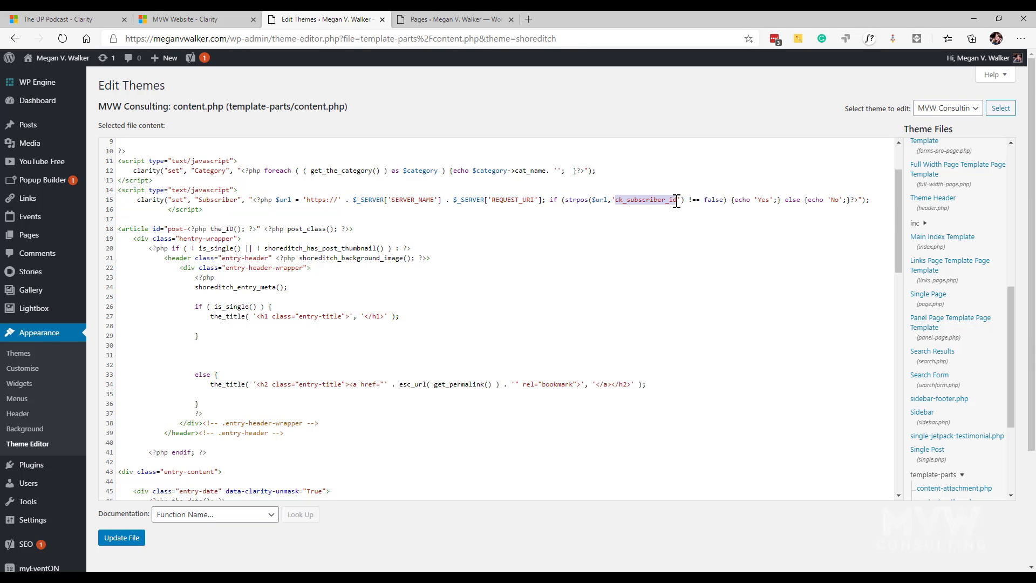
pyautogui.click(664, 262)
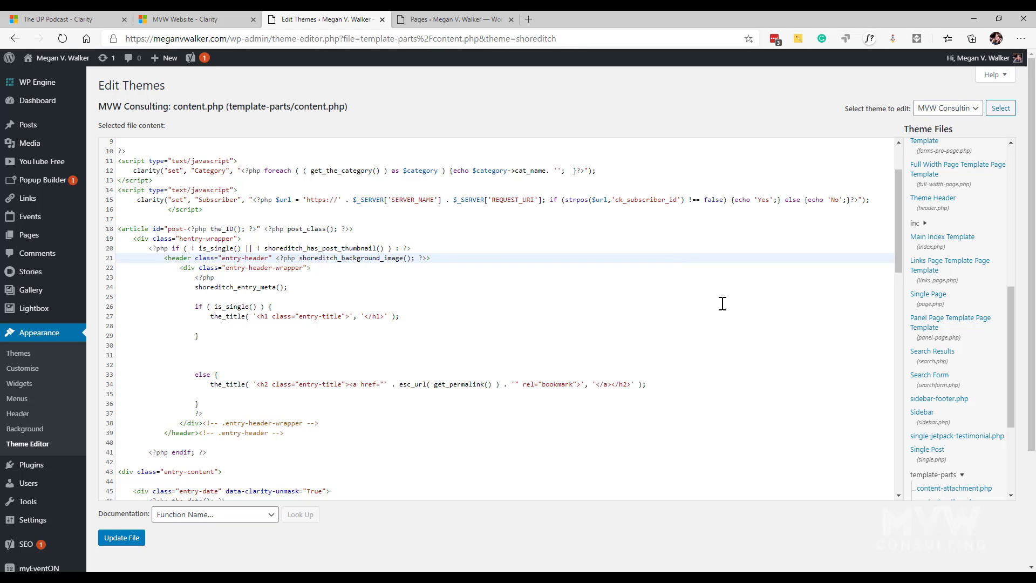
pyautogui.click(762, 199)
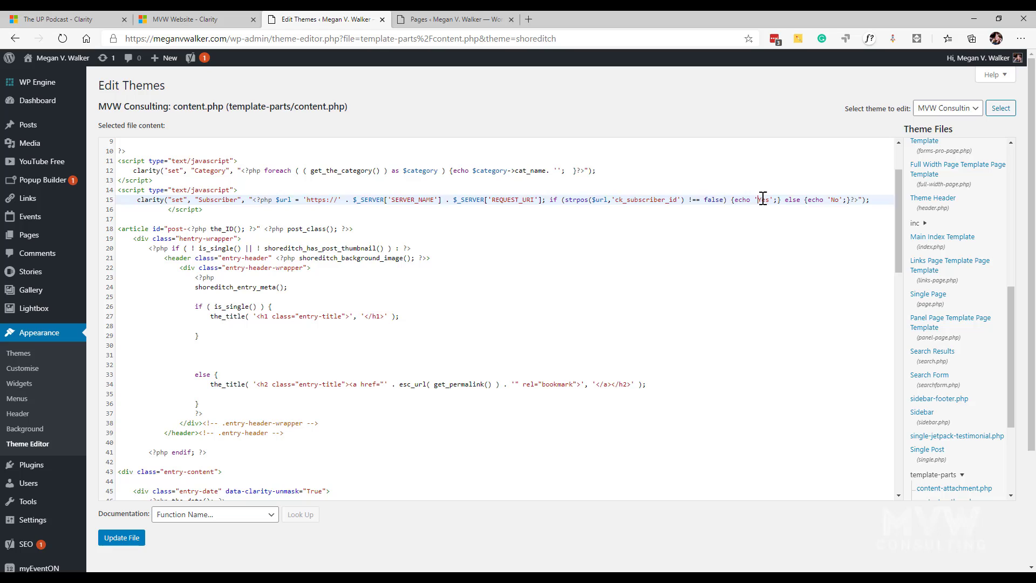
pyautogui.doubleClick(763, 199)
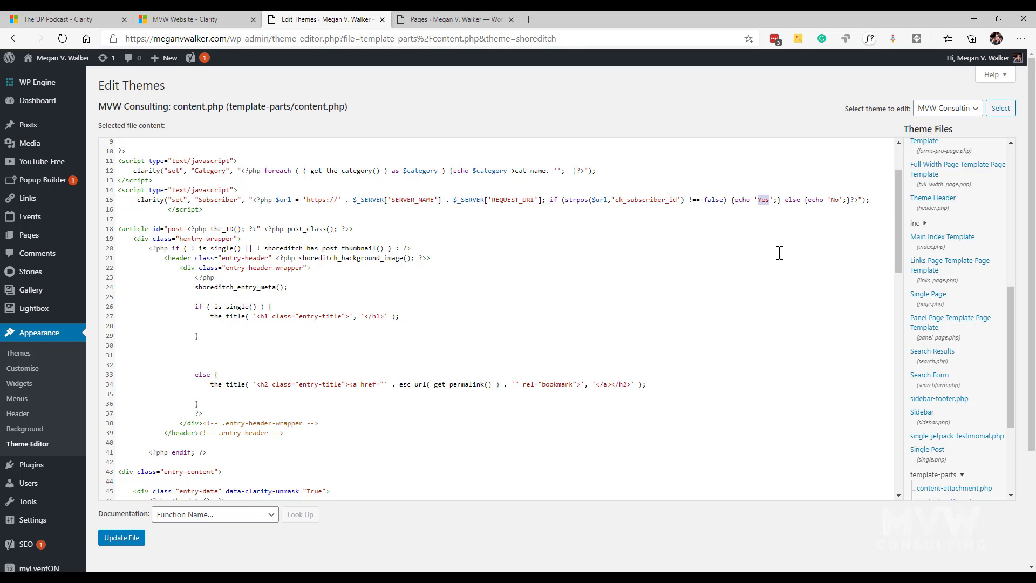
pyautogui.doubleClick(835, 200)
pyautogui.click(620, 257)
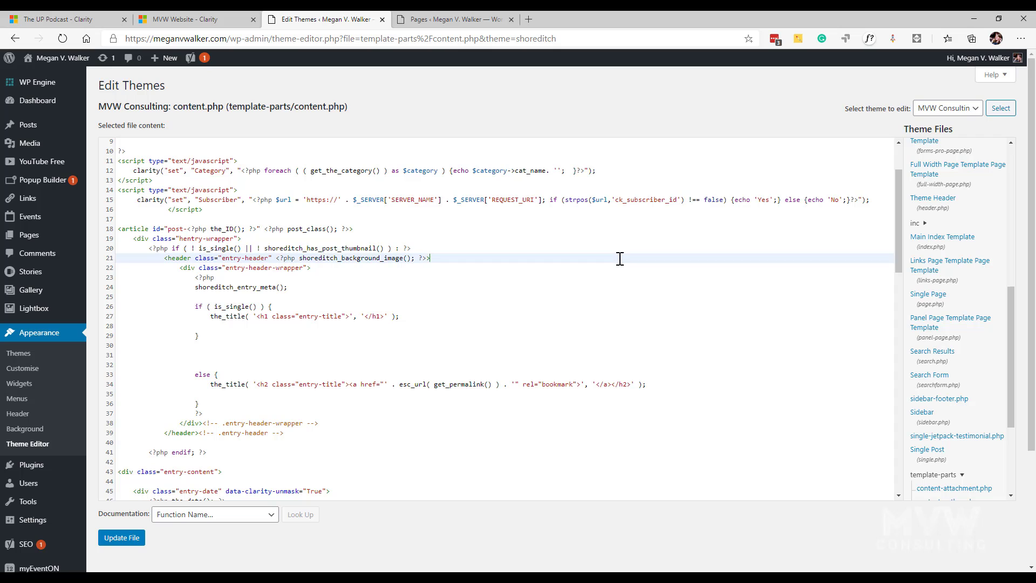
# Apply the Subscriber = Yes custom tag filter (7 sessions, 6 users), then reopen Filters
pyautogui.click(141, 20)
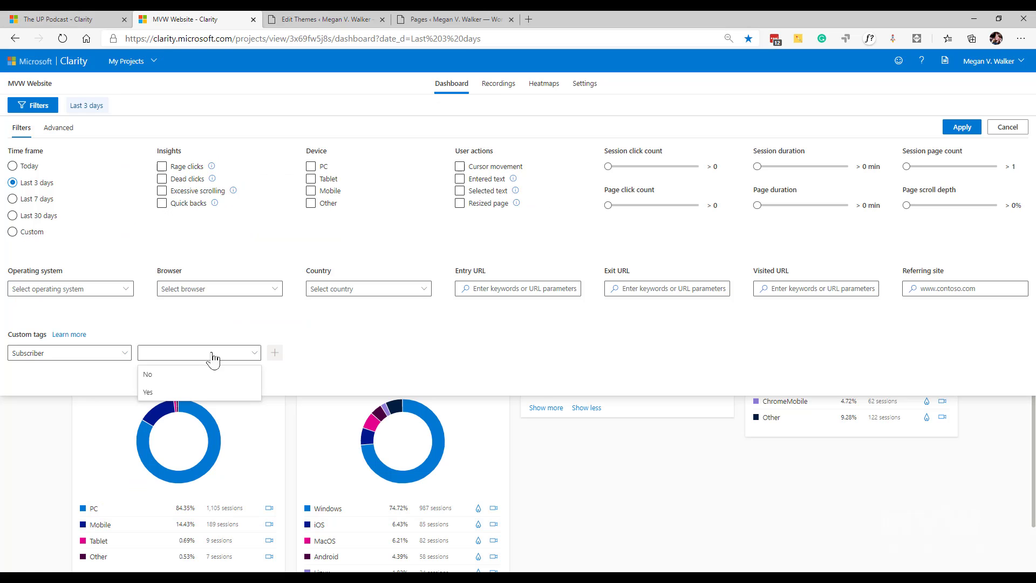
pyautogui.click(175, 393)
pyautogui.click(275, 353)
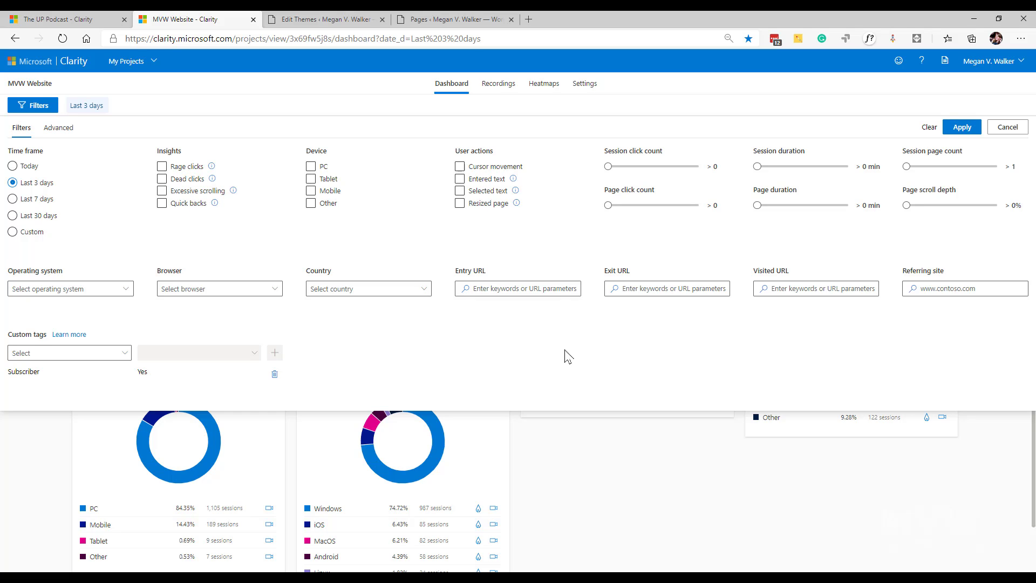
pyautogui.click(957, 131)
pyautogui.scroll(3, 333, 346)
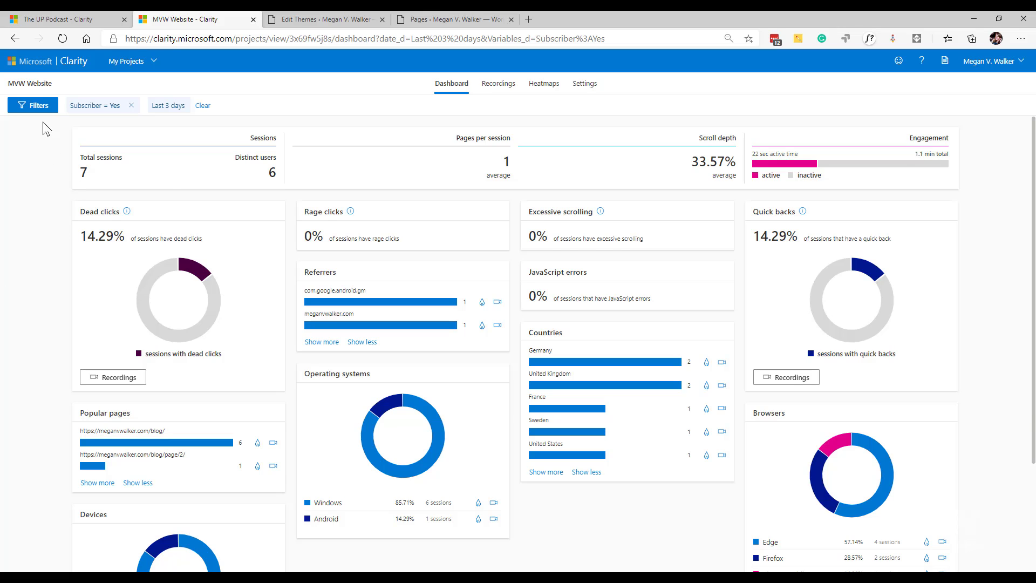
pyautogui.click(37, 105)
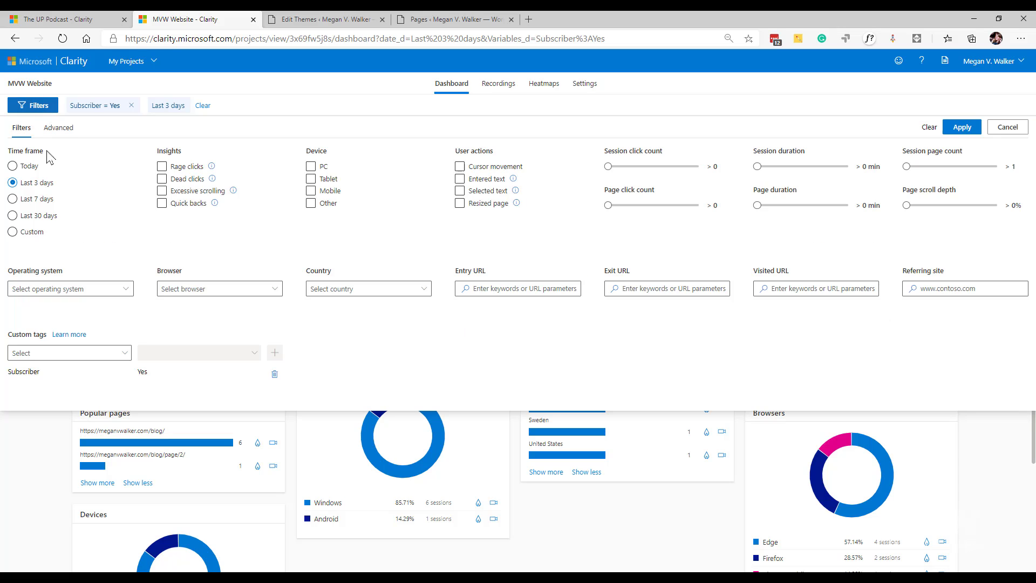
# Add a Category = Portals custom tag filter alongside Subscriber = Yes, leaving 0 sessions
pyautogui.click(126, 356)
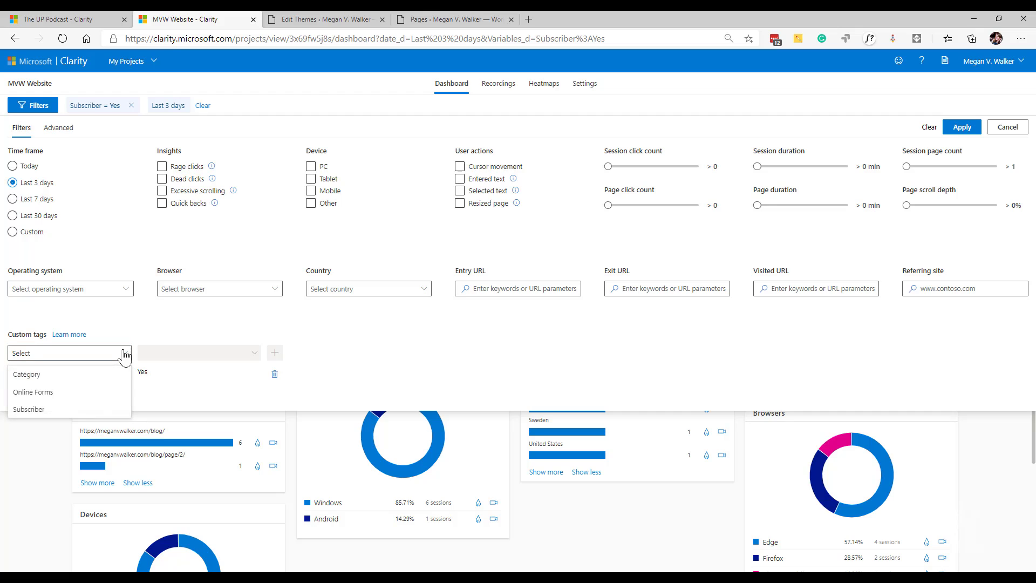
pyautogui.click(81, 375)
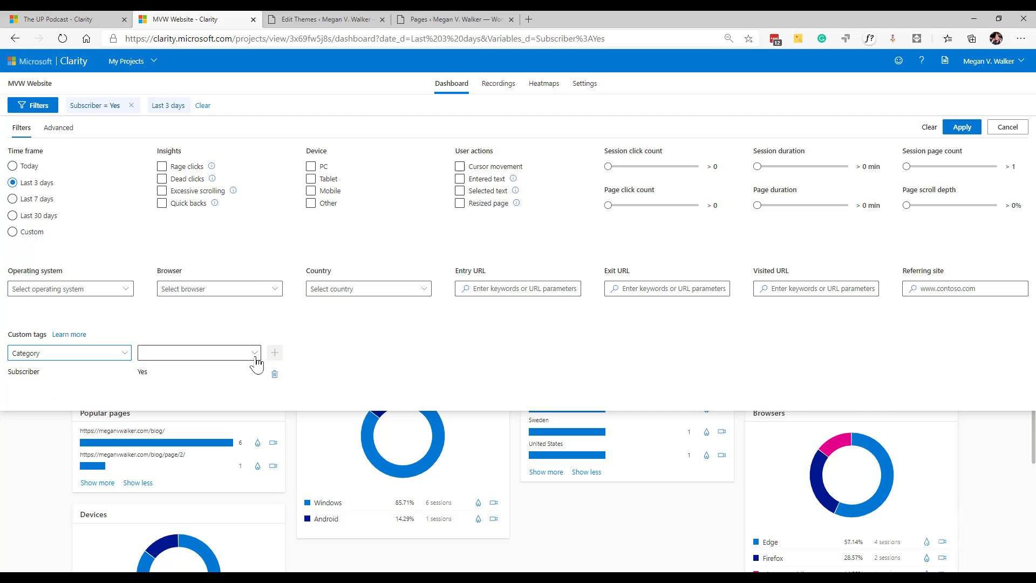
pyautogui.click(254, 357)
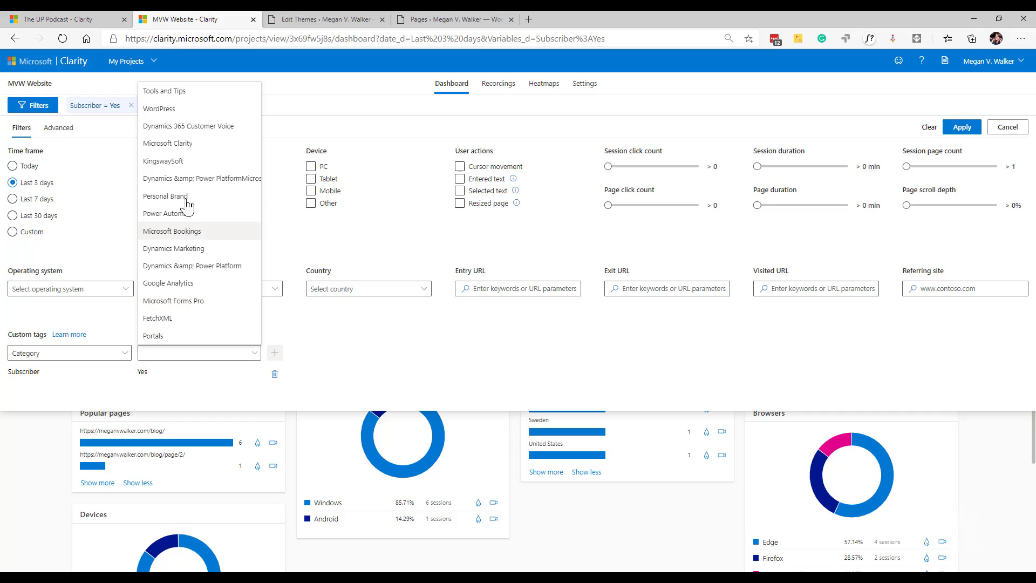
pyautogui.click(200, 336)
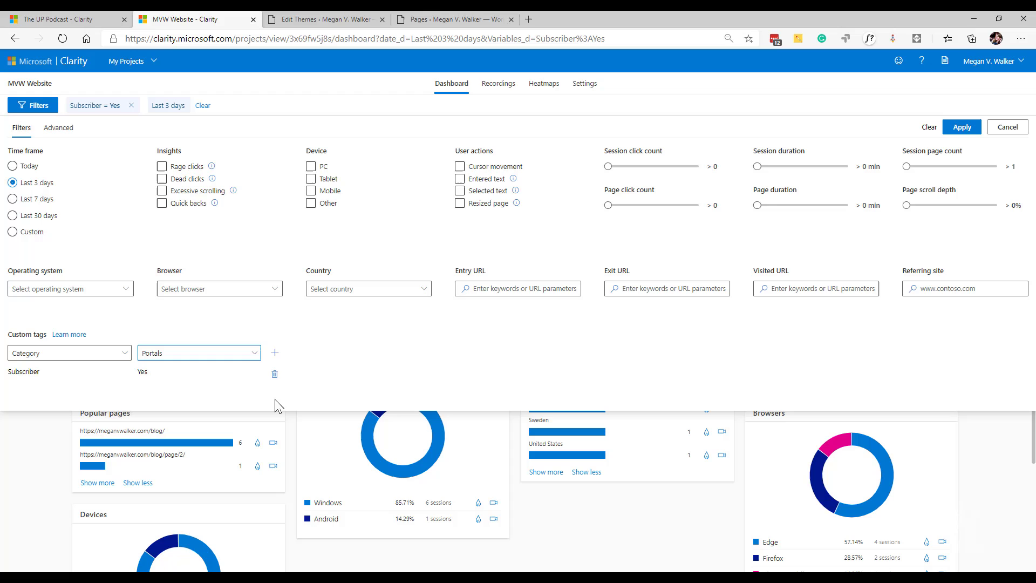
pyautogui.click(275, 353)
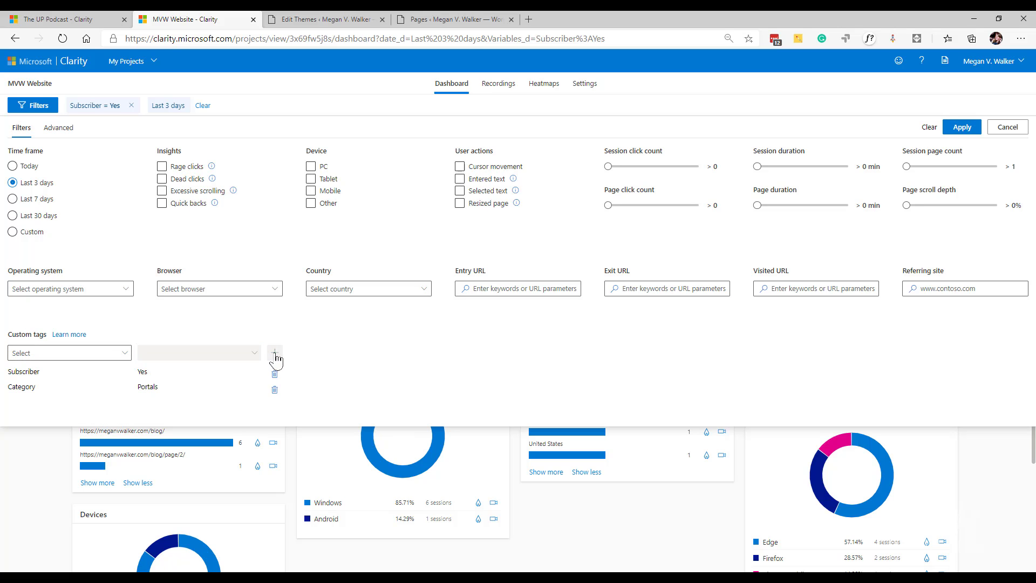
pyautogui.click(958, 128)
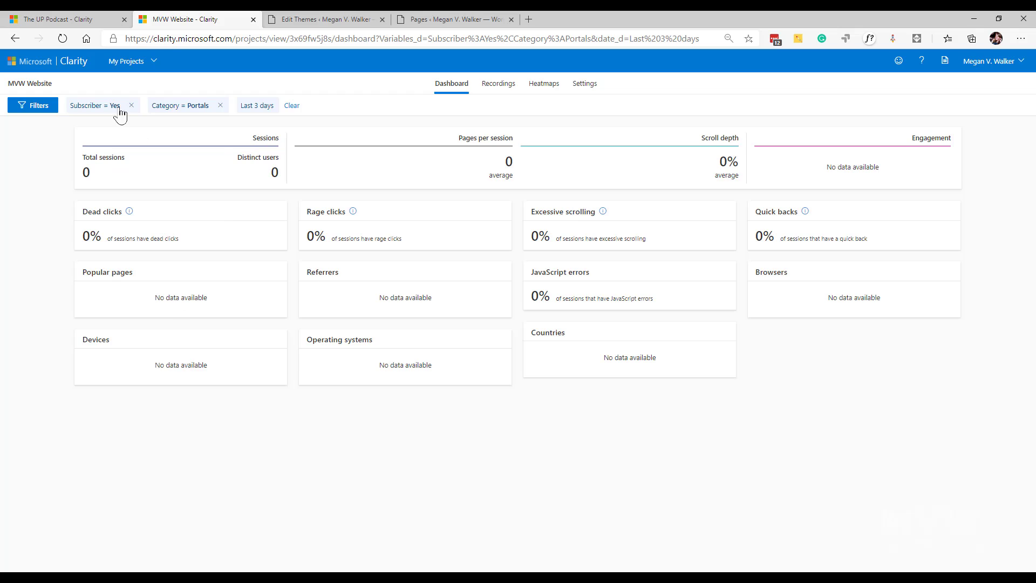